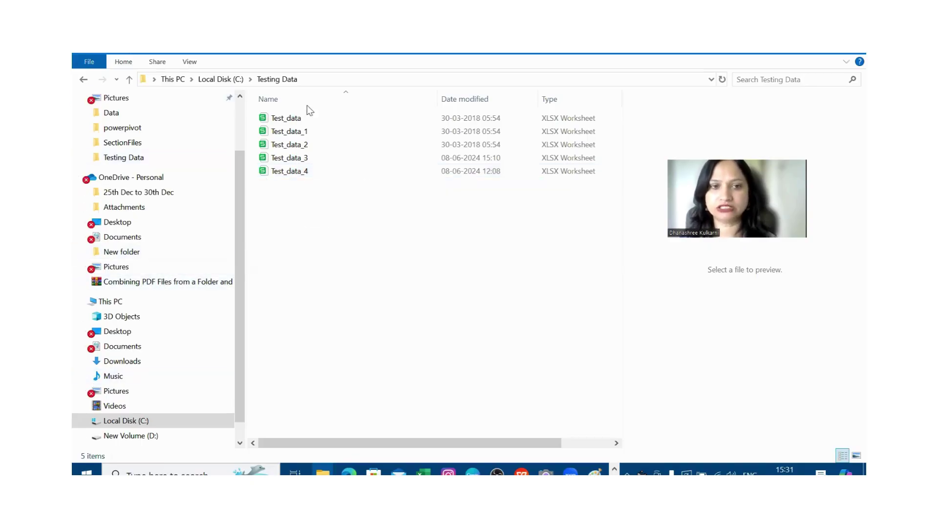
# Step: Preview Test_data_1 in the Testing Data folder to see its company, date and customer rows
pyautogui.click(298, 132)
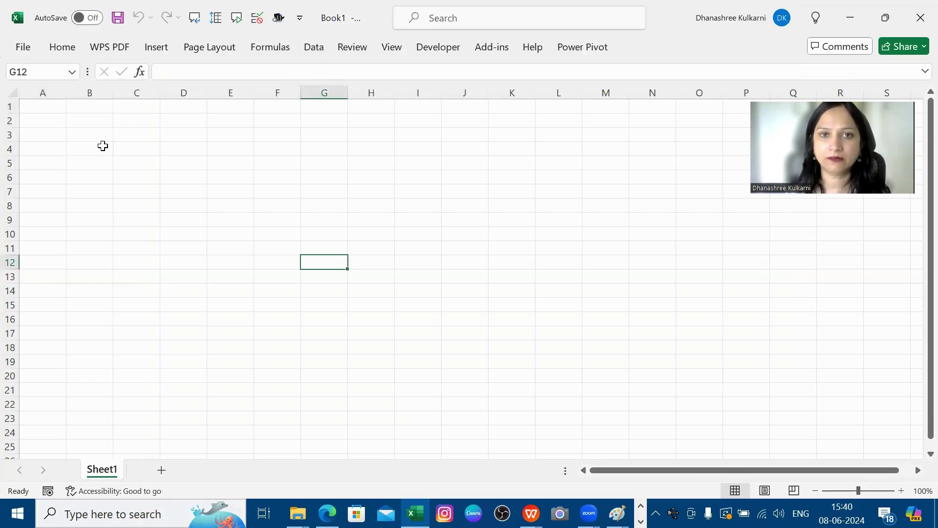
# Step: Import the Testing Data folder via Get Data > From Folder and transform its five files in Power Query
pyautogui.click(103, 146)
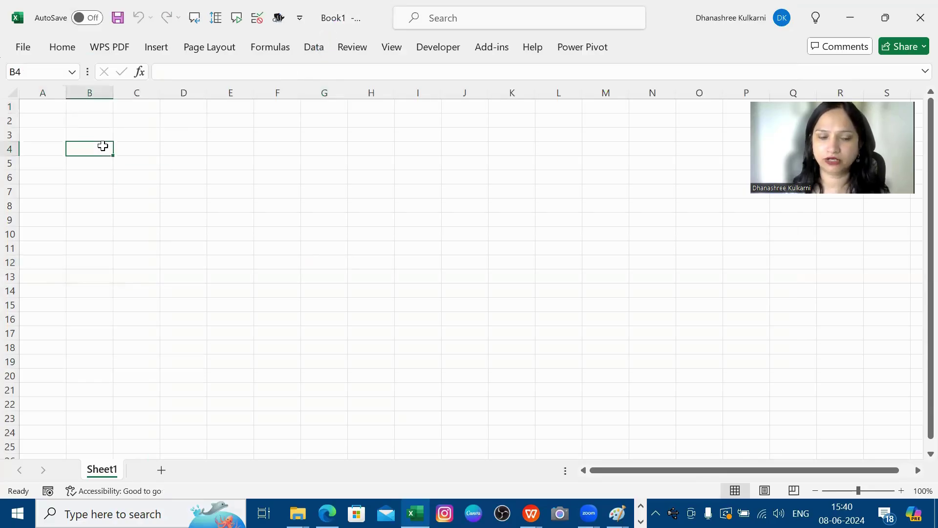
pyautogui.click(315, 46)
pyautogui.click(38, 108)
pyautogui.moveTo(70, 128)
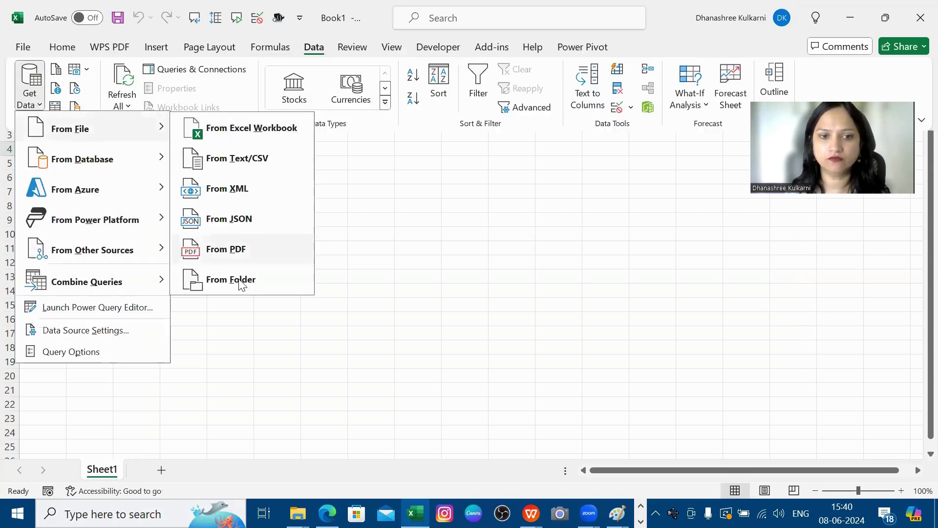
pyautogui.click(238, 279)
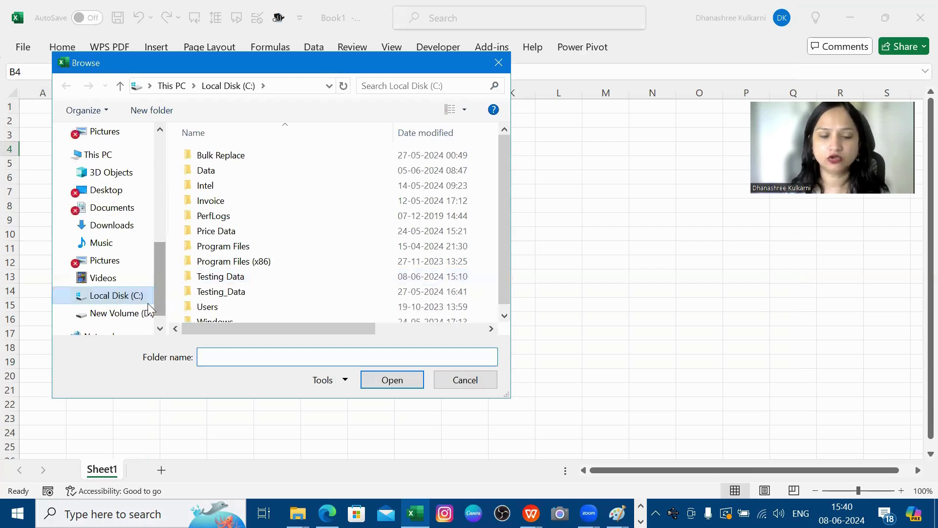
pyautogui.doubleClick(221, 277)
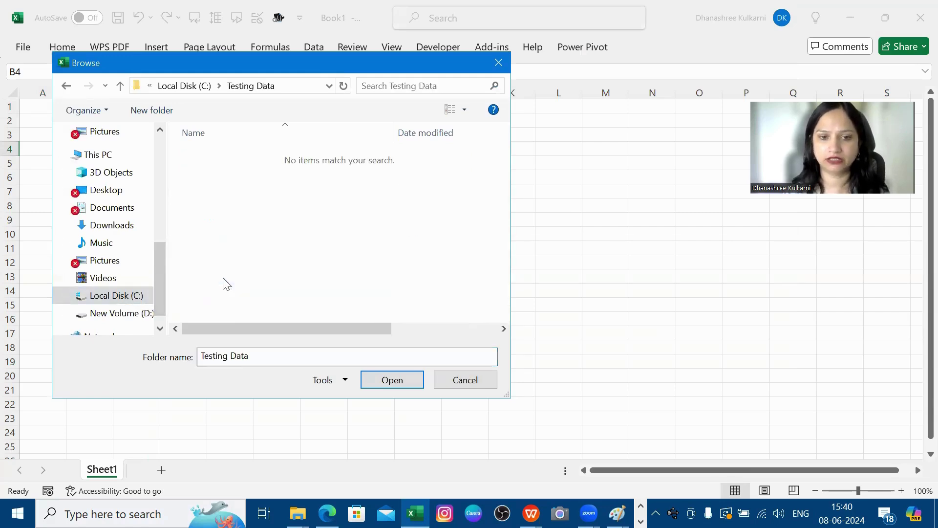
pyautogui.click(403, 384)
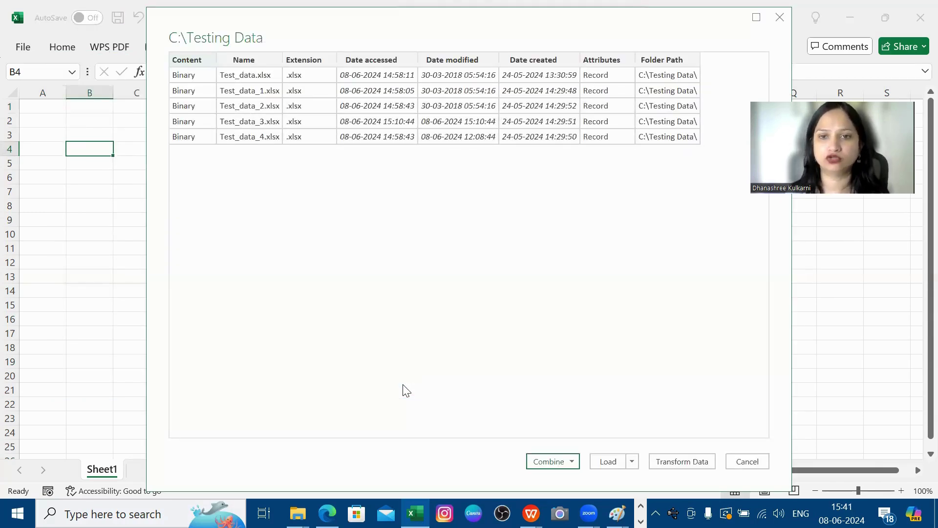
pyautogui.click(676, 461)
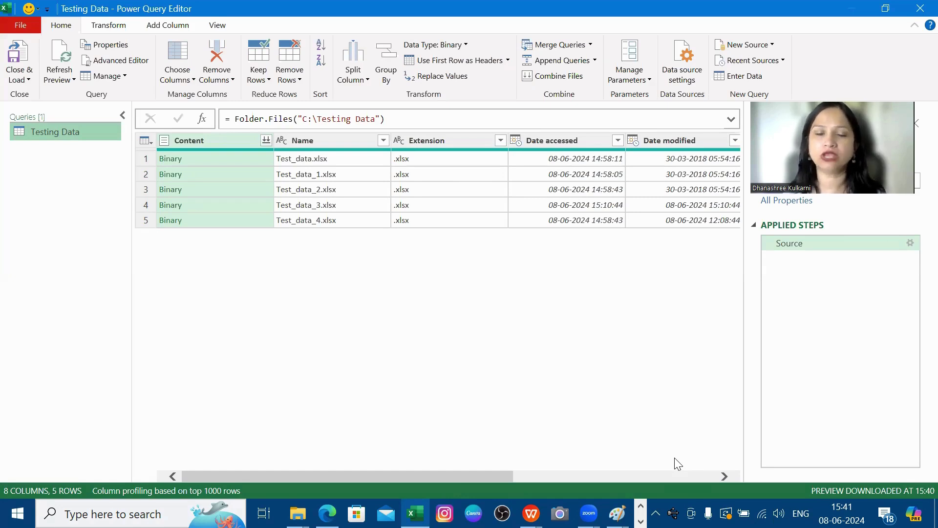
pyautogui.click(227, 174)
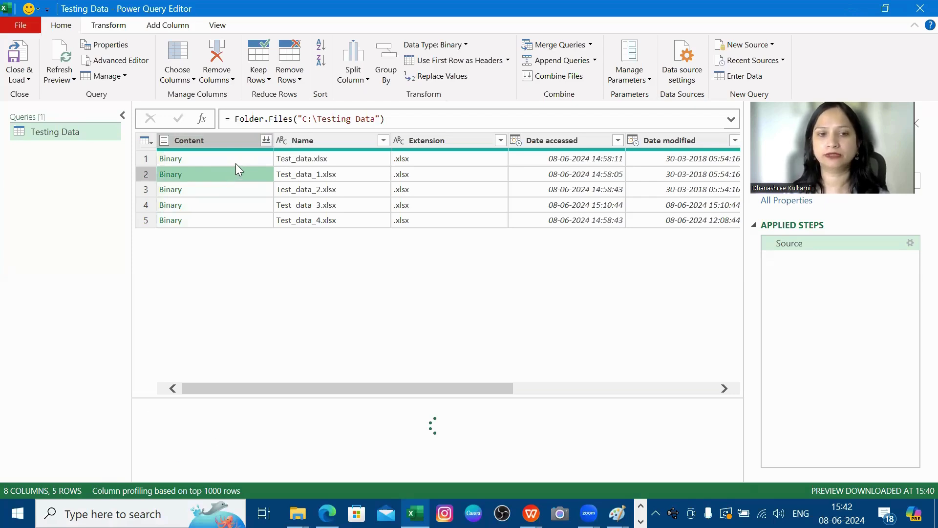
pyautogui.click(235, 163)
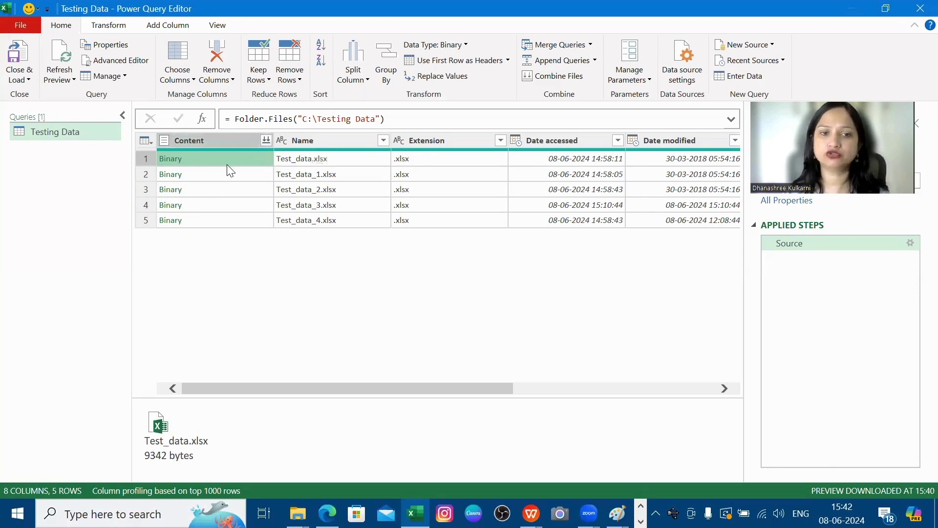
pyautogui.click(213, 176)
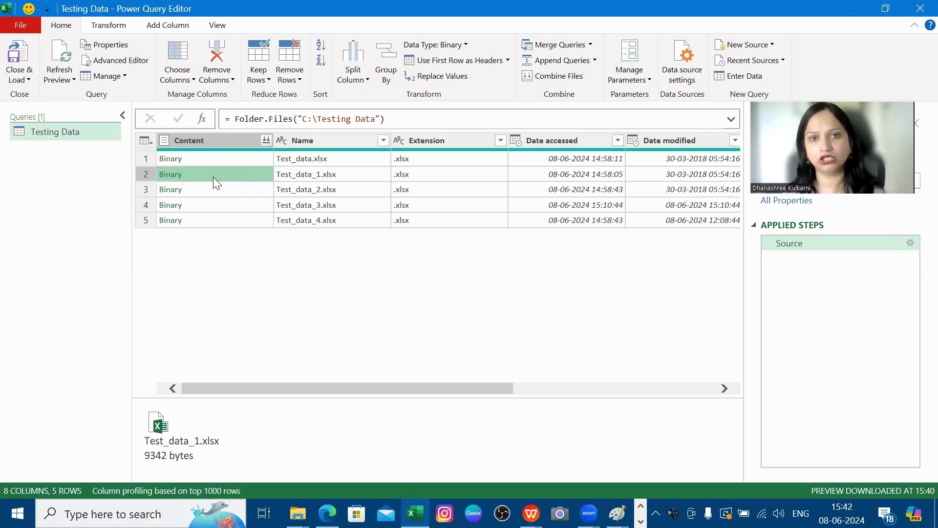
pyautogui.click(267, 139)
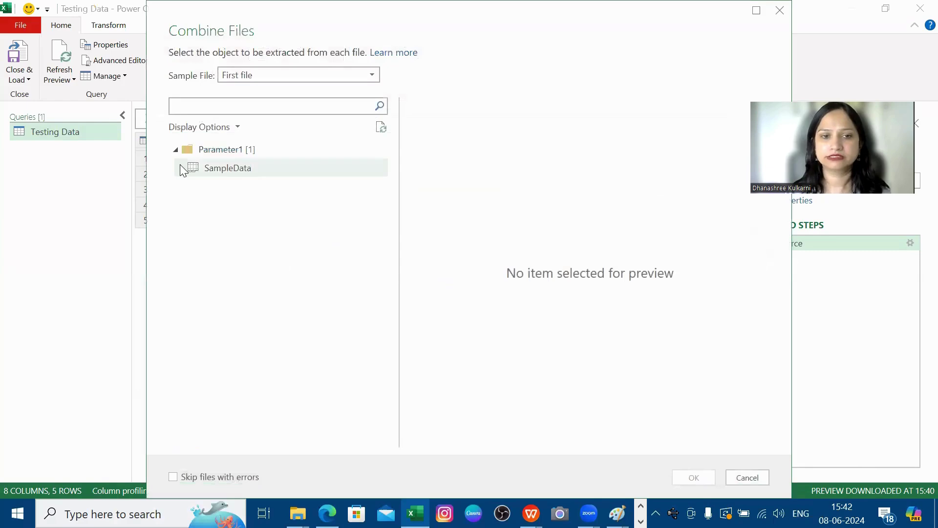
pyautogui.click(211, 168)
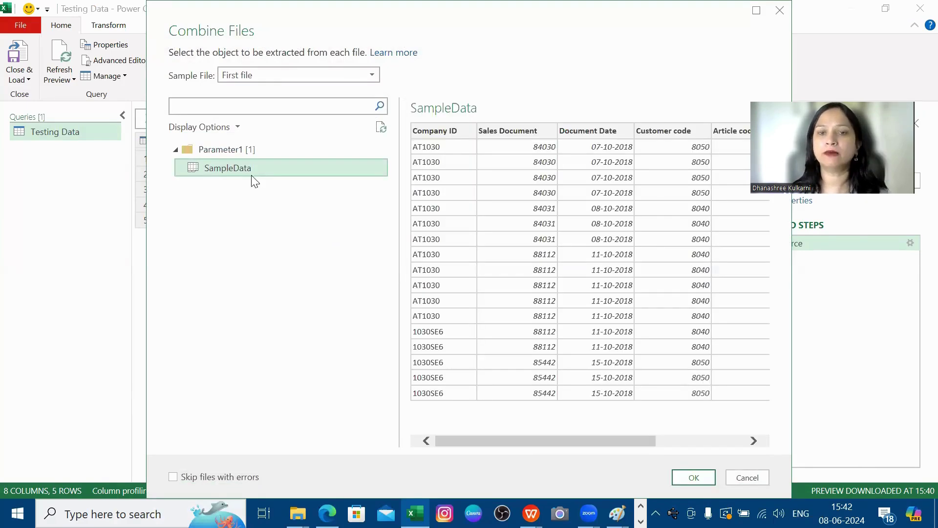
pyautogui.click(746, 479)
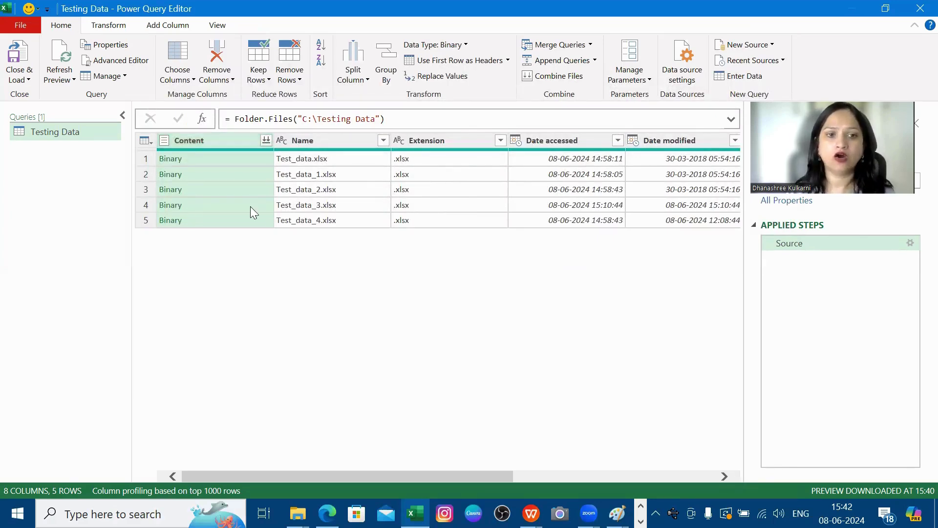
pyautogui.click(239, 188)
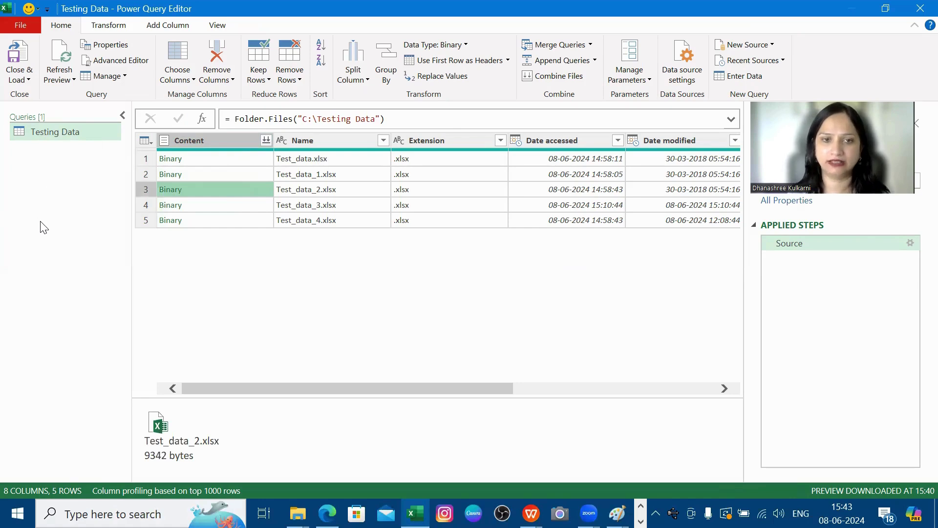
# Step: Start a new custom column whose formula begins with Excel.Workbook(
pyautogui.click(169, 27)
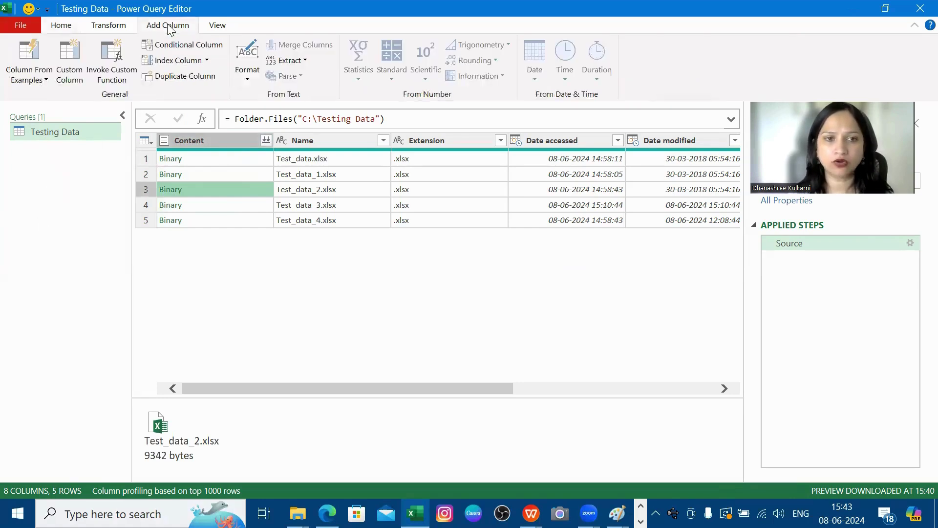
pyautogui.click(66, 80)
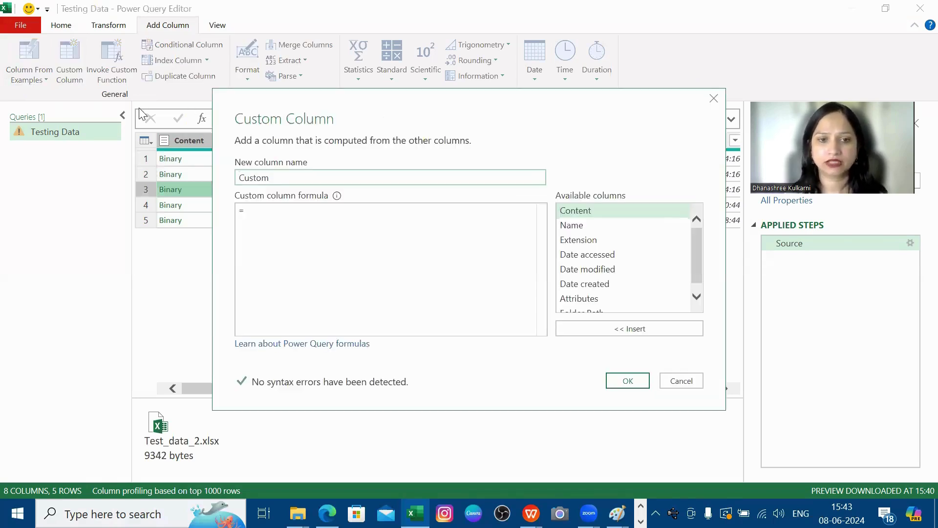
pyautogui.click(277, 211)
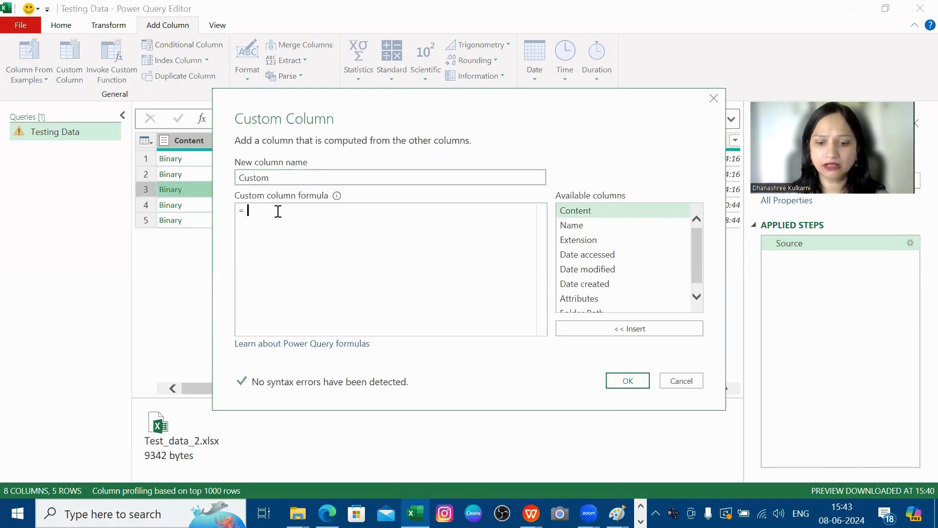
pyautogui.write('Excel')
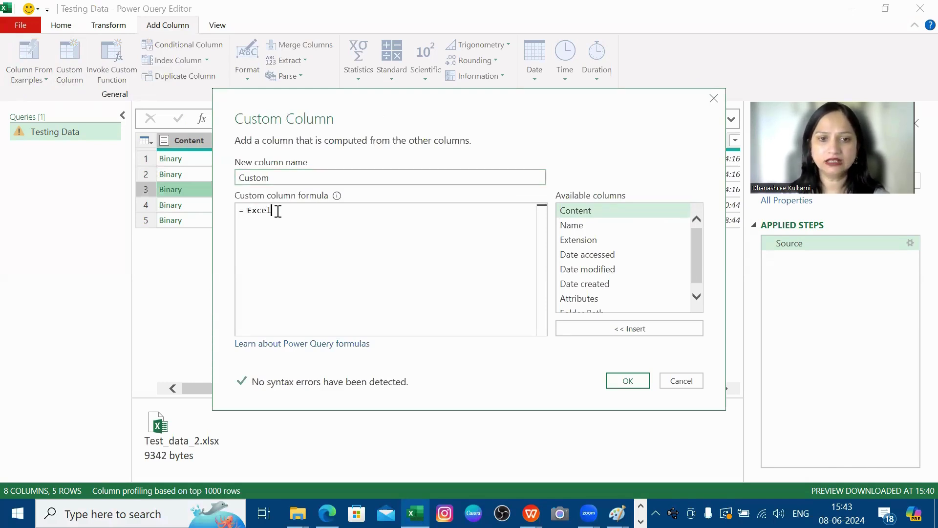
pyautogui.write('.Work')
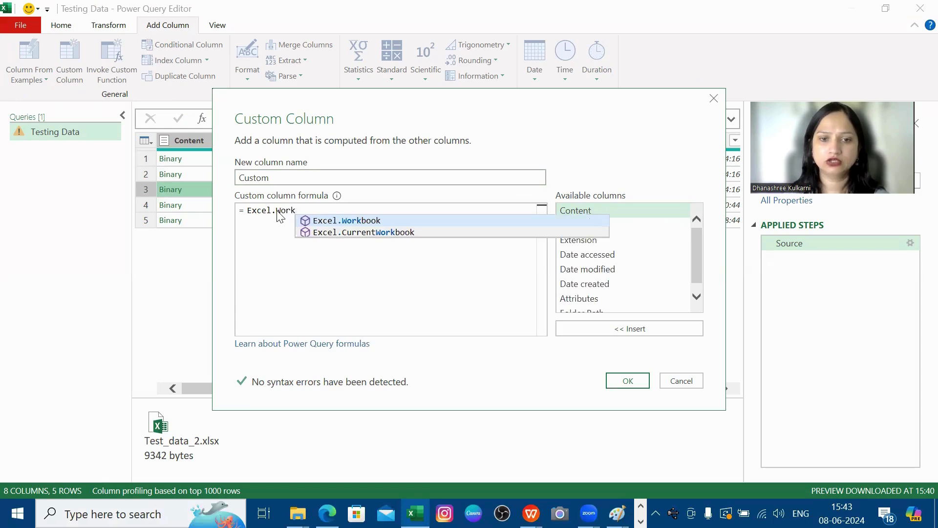
pyautogui.click(354, 222)
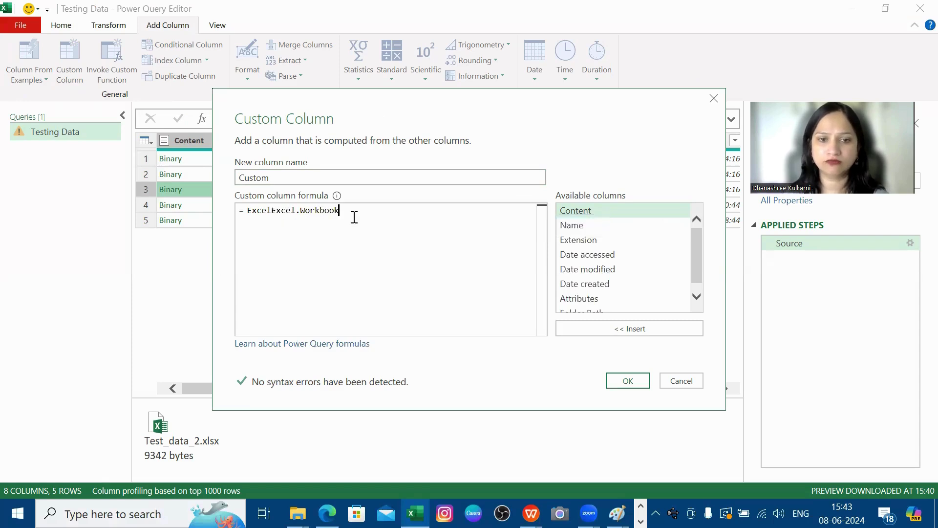
pyautogui.click(274, 213)
pyautogui.press('BackSpace')
pyautogui.press('BackSpace')
pyautogui.press('BackSpace')
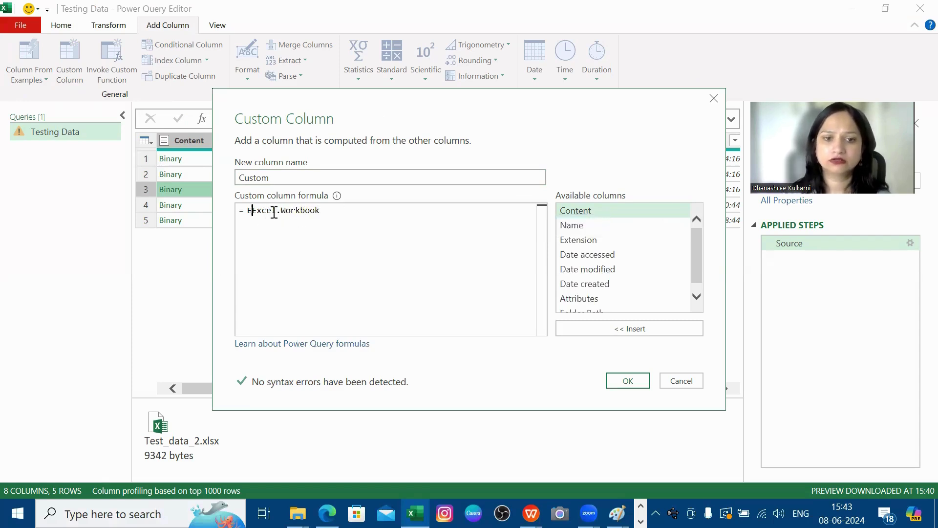
pyautogui.click(331, 209)
pyautogui.write('(')
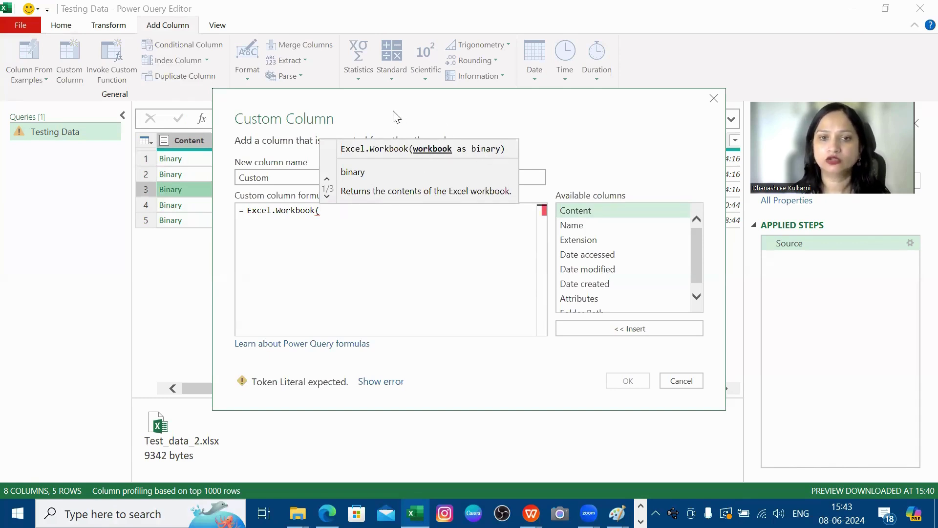
# Step: Complete the formula as Excel.Workbook([Content]) and add the Custom column
pyautogui.moveTo(391, 113); pyautogui.dragTo(437, 69)
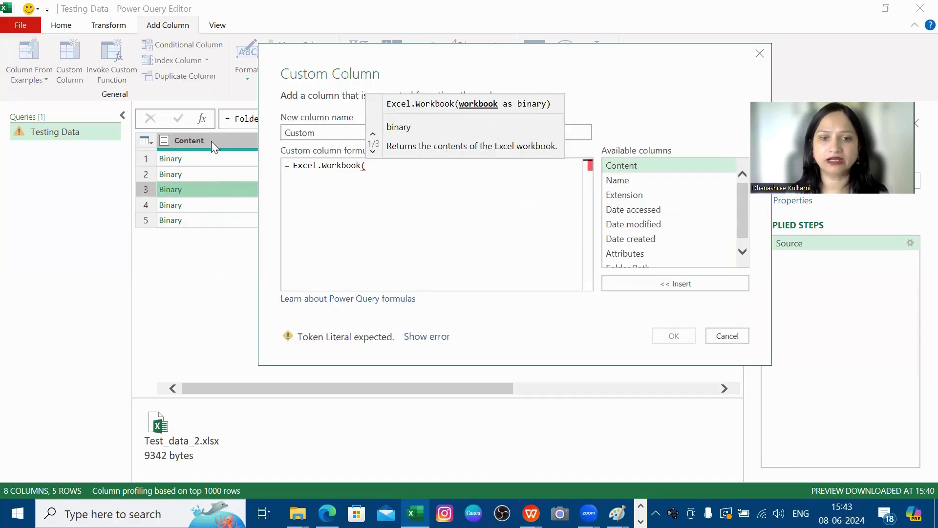
pyautogui.doubleClick(635, 166)
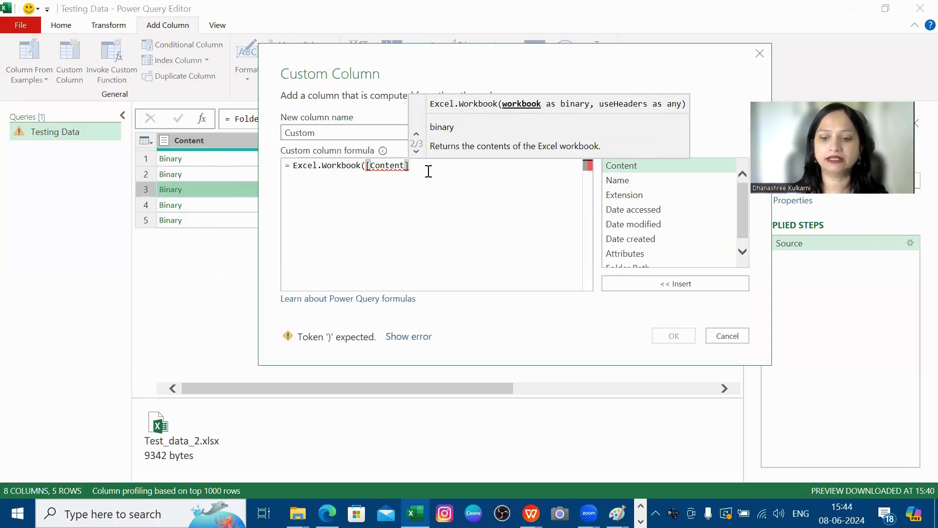
pyautogui.write(')')
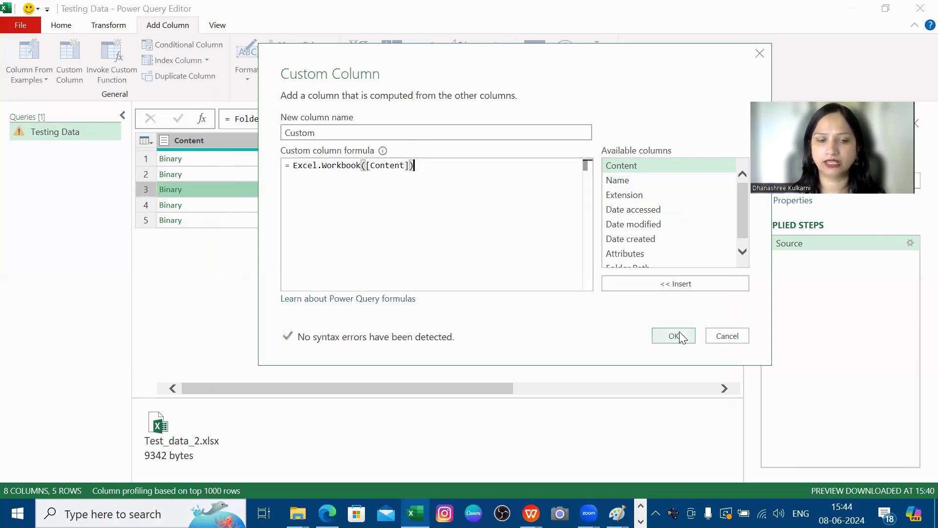
pyautogui.click(674, 335)
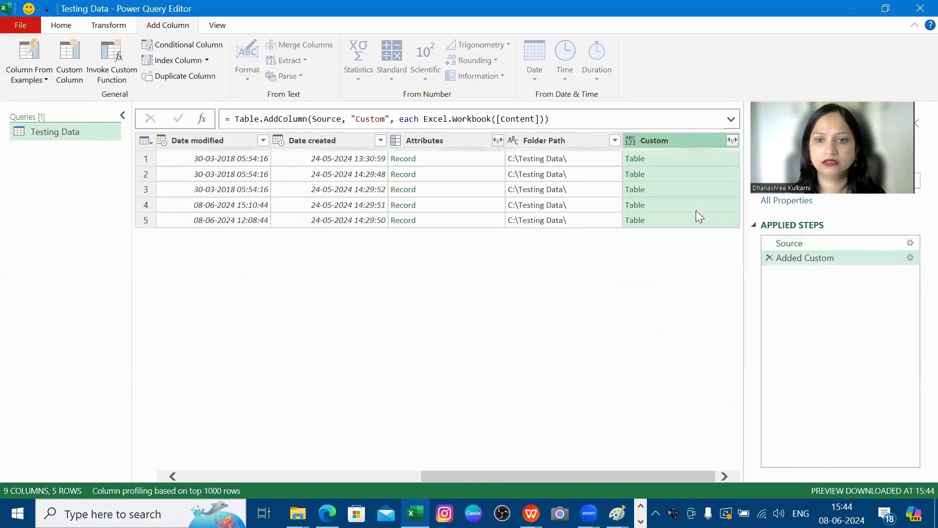
# Step: Preview the first file's workbook contents and inspect the fourth file's row
pyautogui.click(688, 161)
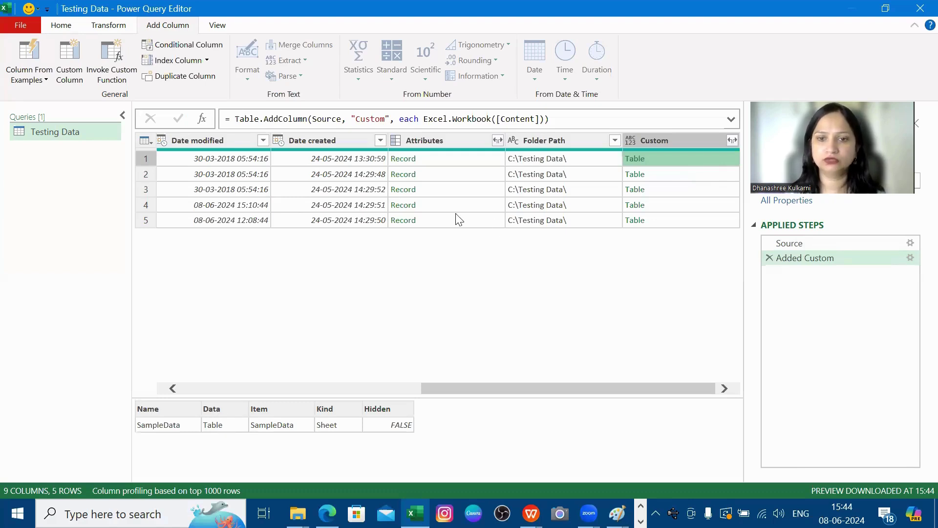
pyautogui.click(441, 206)
pyautogui.press('Left')
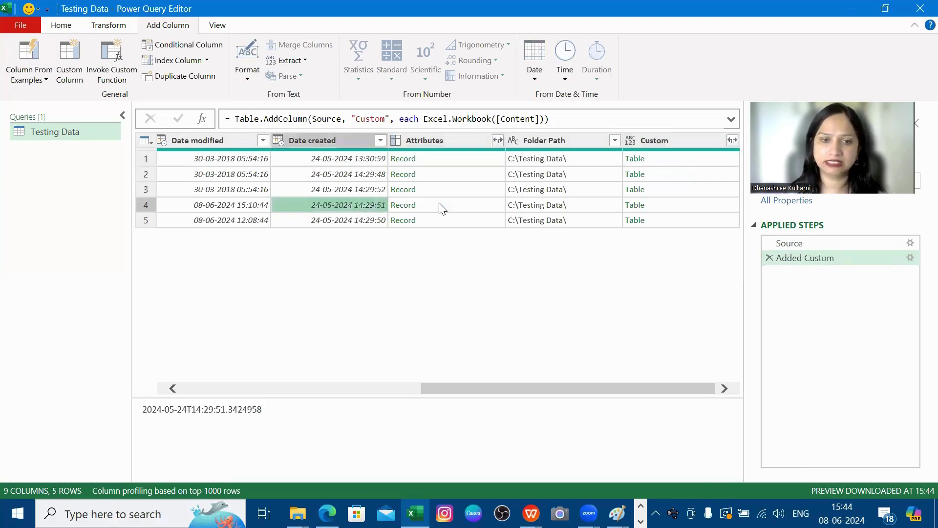
pyautogui.press('Left')
pyautogui.press('Left')
pyautogui.press('Left')
pyautogui.press('Left')
pyautogui.press('Left')
# Step: Remove all columns except Name and Custom, then check the files' sheet lists
pyautogui.click(336, 196)
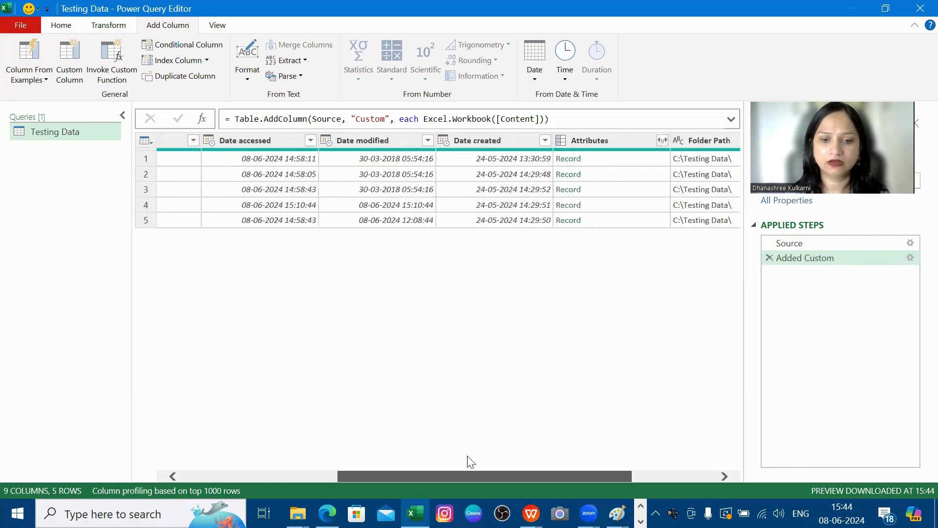
pyautogui.moveTo(311, 472); pyautogui.dragTo(644, 464)
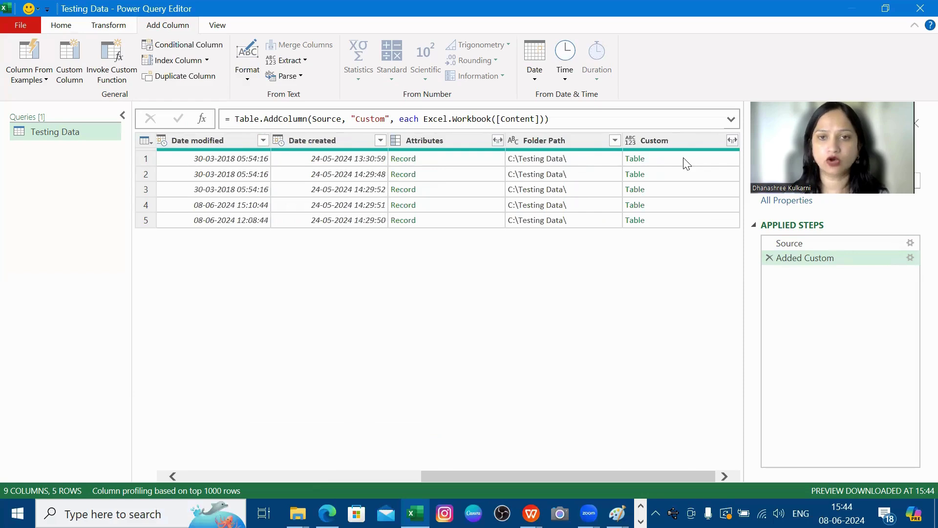
pyautogui.click(675, 142)
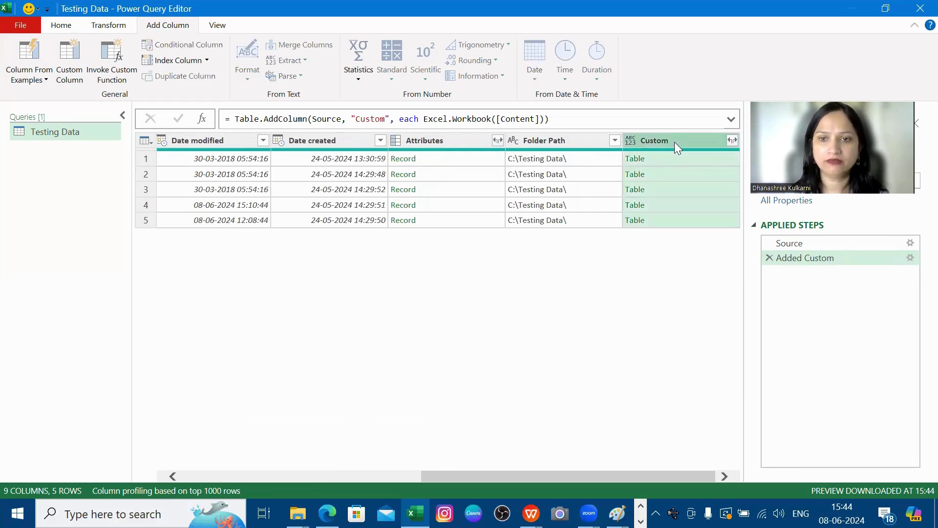
pyautogui.rightClick(675, 143)
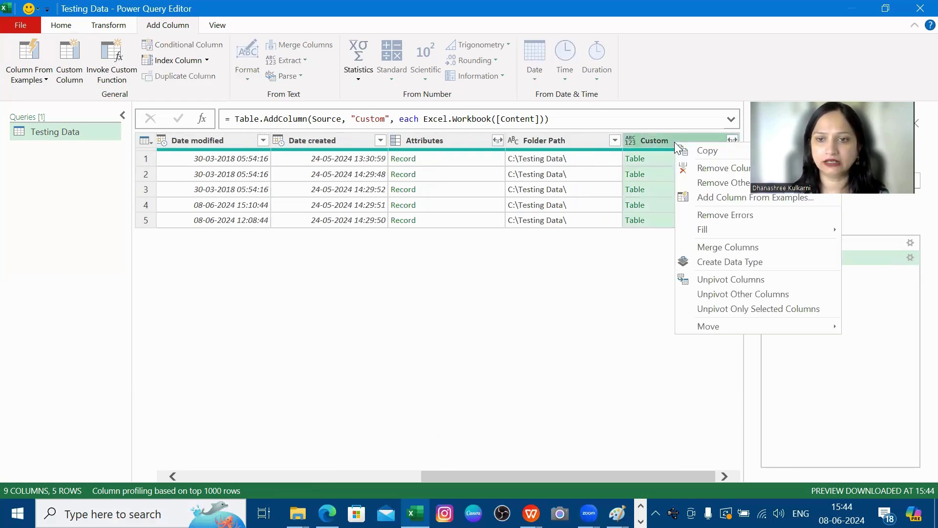
pyautogui.click(704, 183)
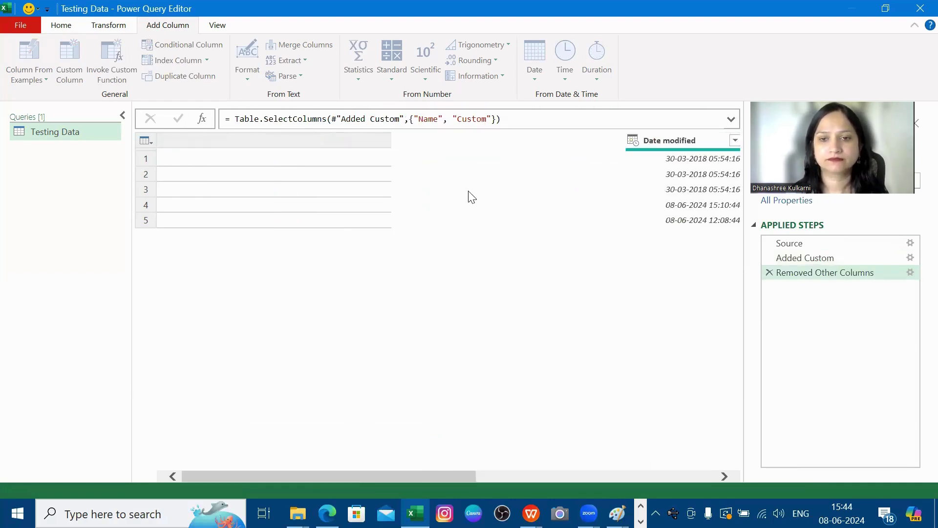
pyautogui.click(379, 191)
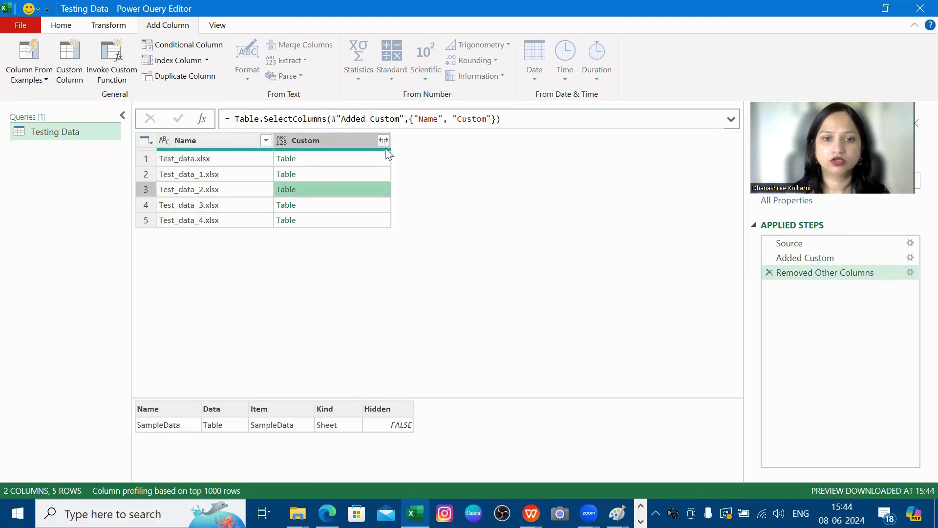
pyautogui.click(353, 161)
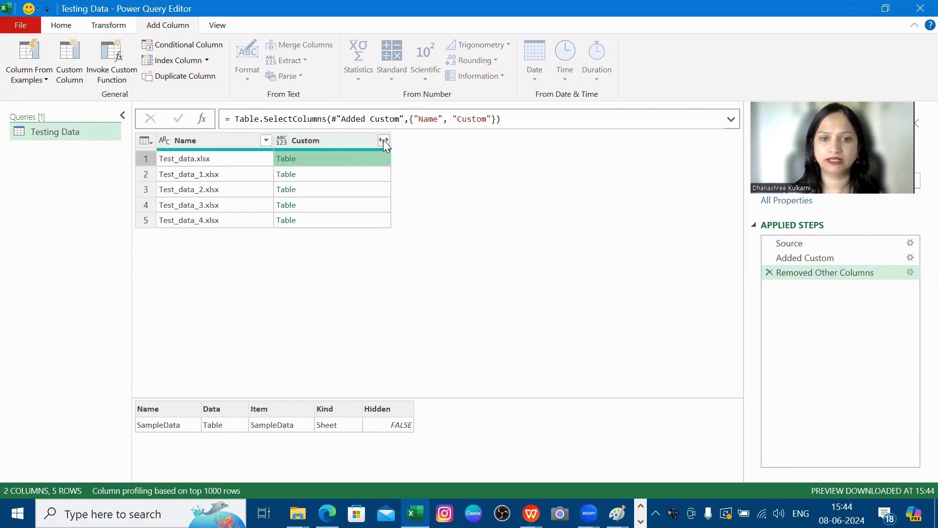
# Step: Expand the Custom column without using the original column name as prefix
pyautogui.click(383, 140)
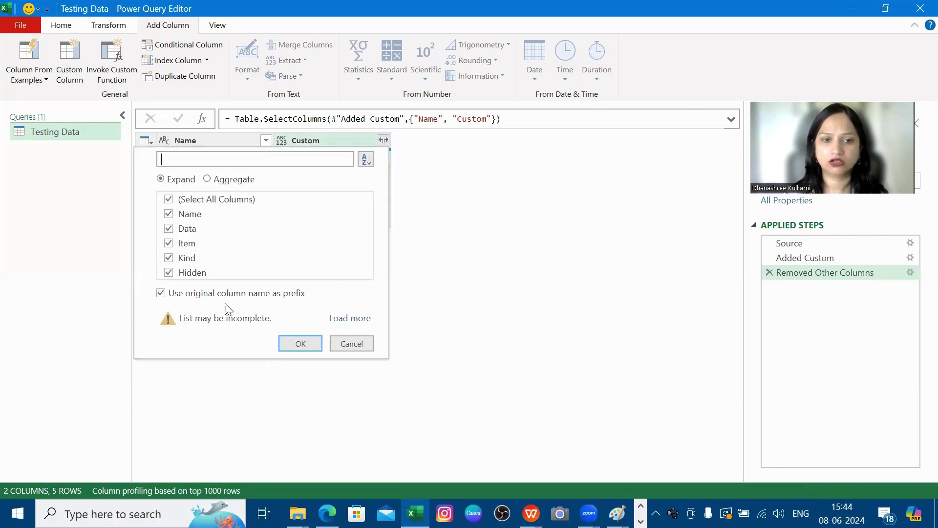
pyautogui.click(194, 300)
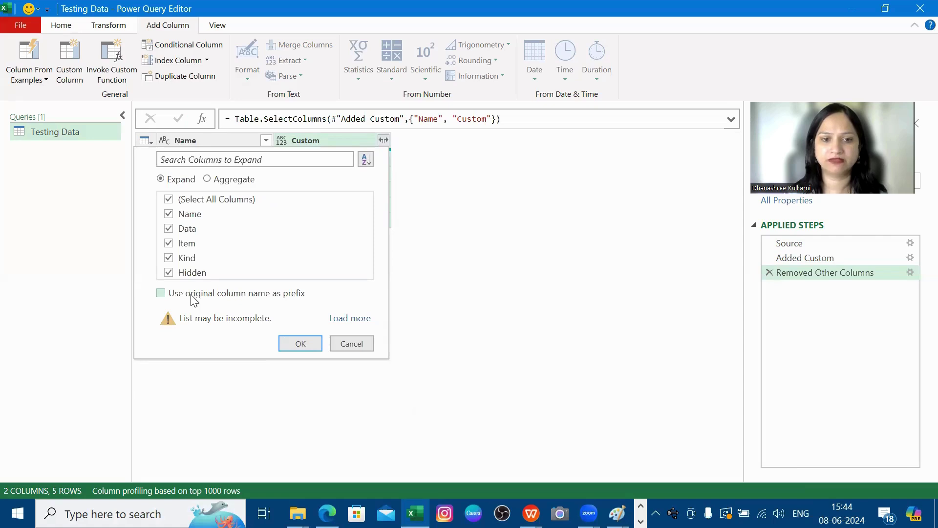
pyautogui.click(313, 347)
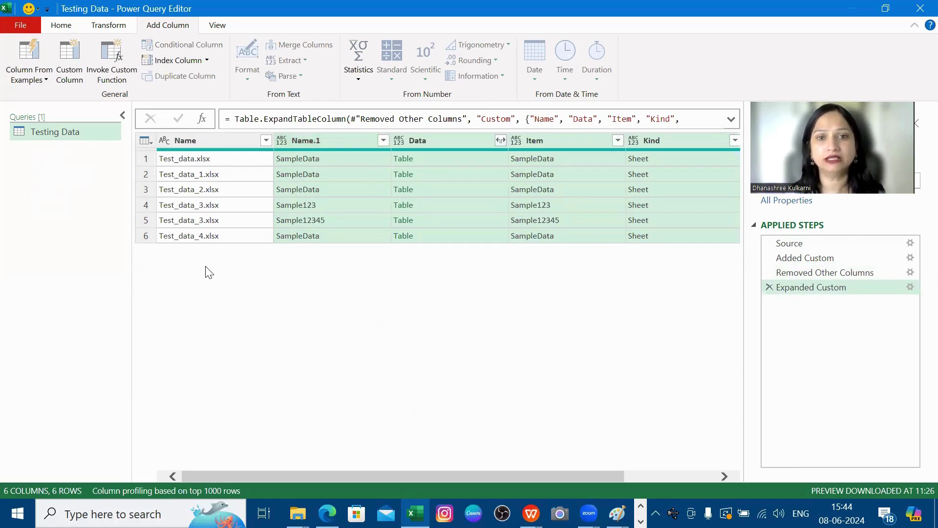
# Step: Inspect the expanded rows, including the Sample12345 sheet and the first sheet's data table
pyautogui.click(324, 219)
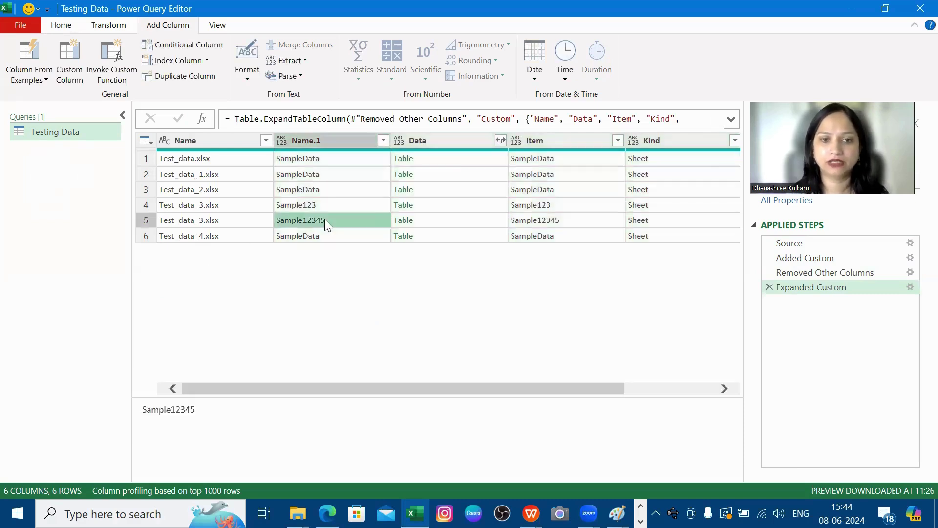
pyautogui.press('Right')
pyautogui.press('Right')
pyautogui.press('Right')
pyautogui.press('Right')
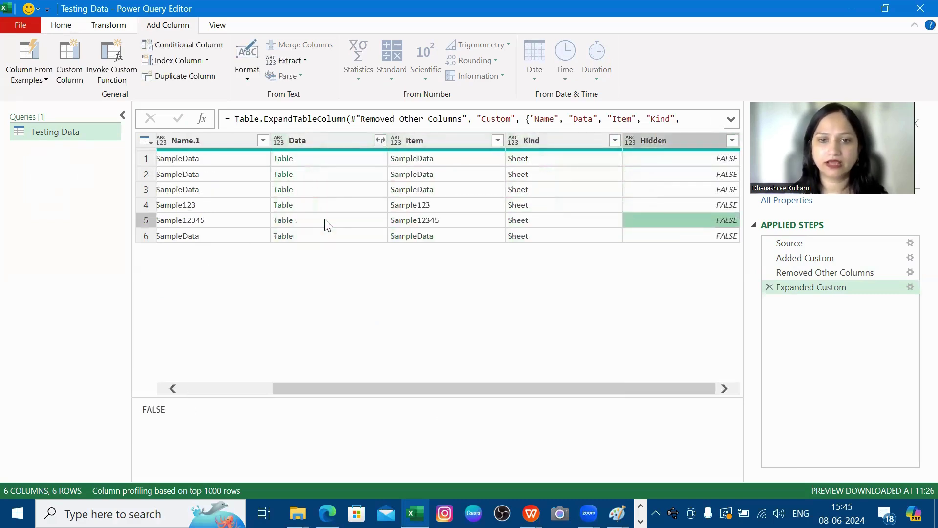
pyautogui.press('Left')
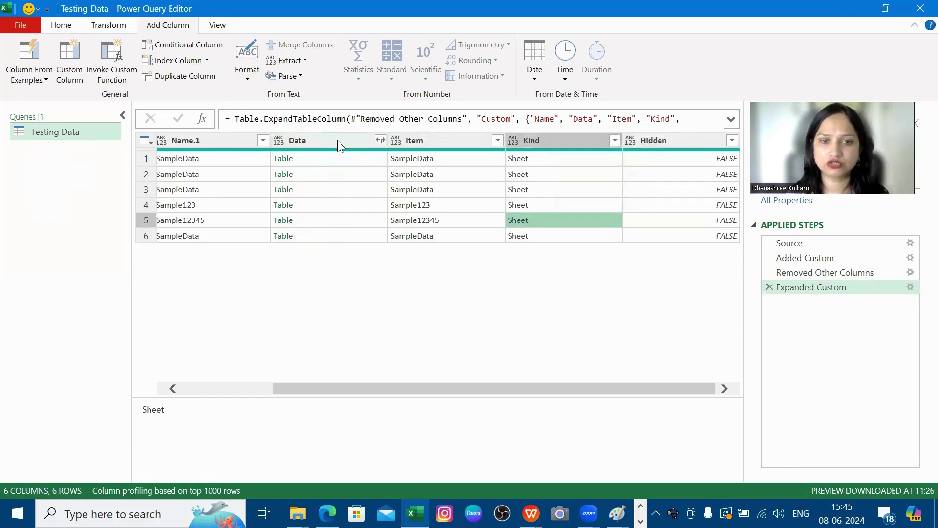
pyautogui.click(337, 141)
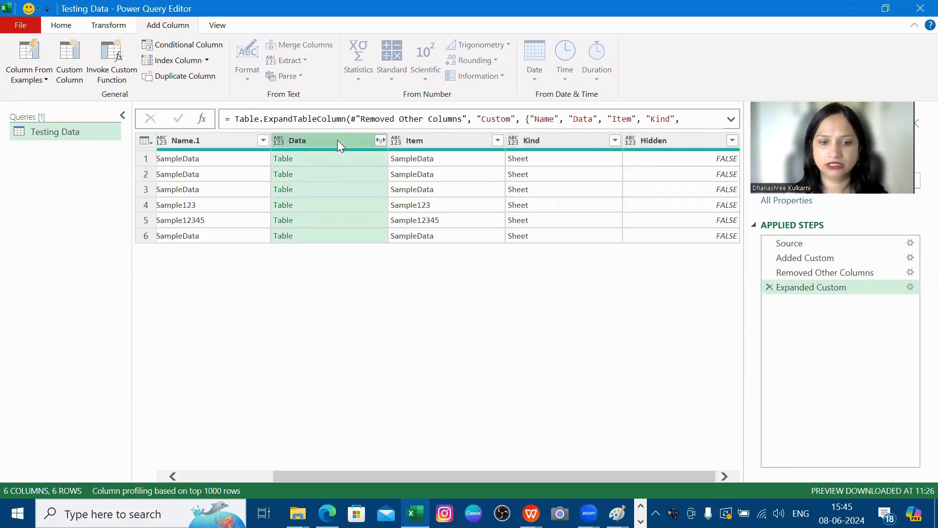
pyautogui.click(320, 159)
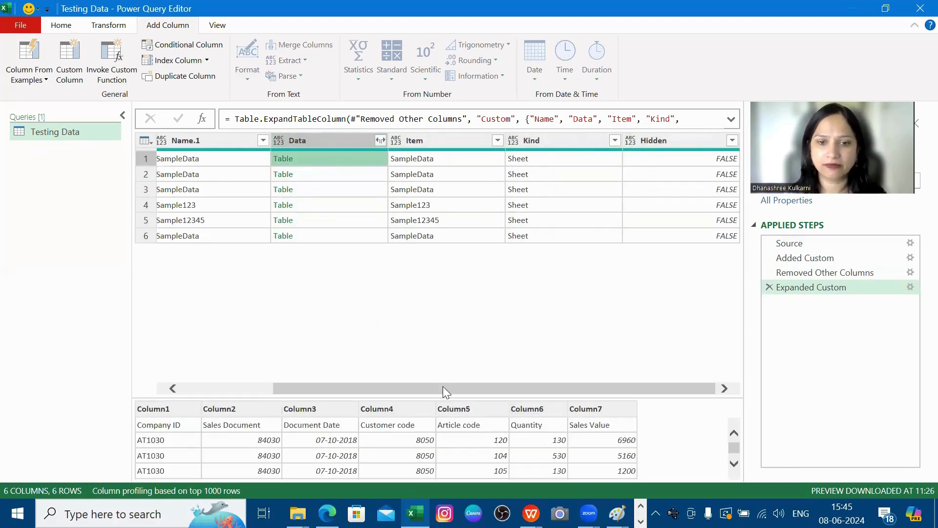
pyautogui.moveTo(443, 386); pyautogui.dragTo(320, 379)
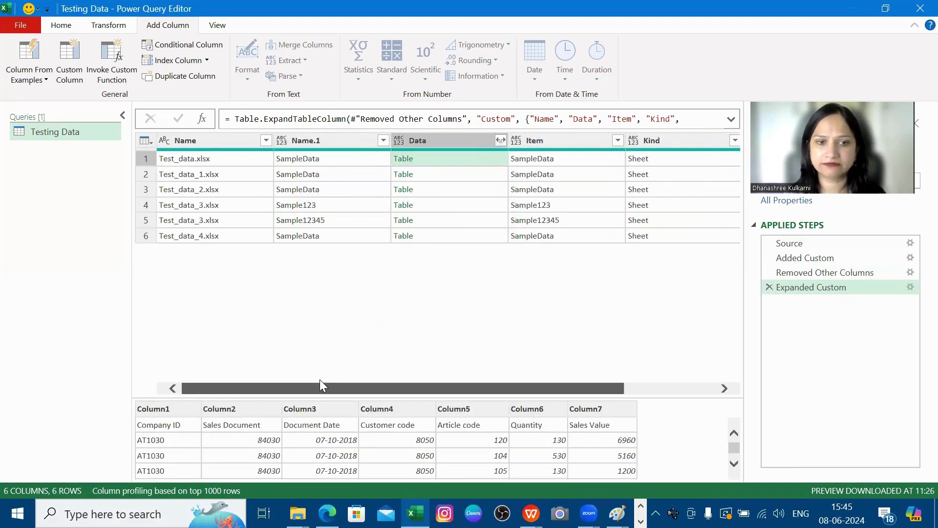
pyautogui.click(231, 161)
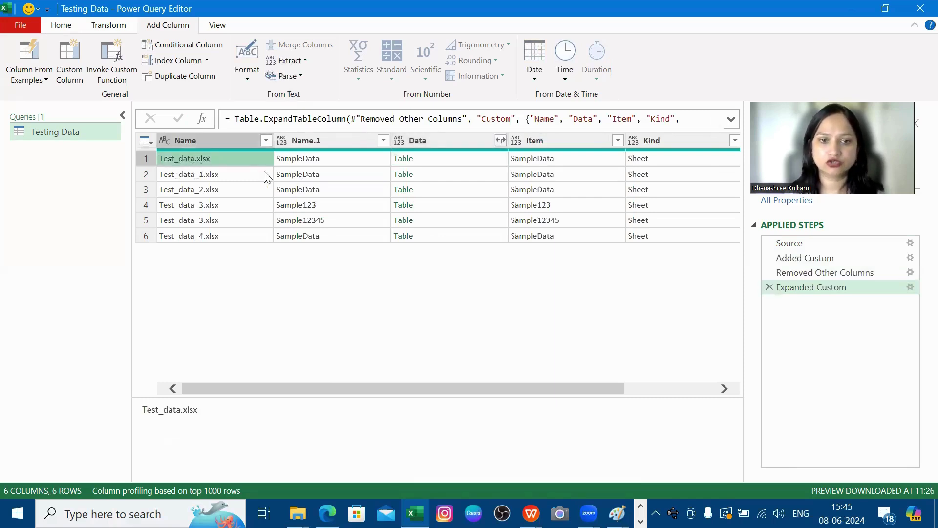
# Step: Remove every column except Name and Data, leaving six rows of sheet tables
pyautogui.click(426, 163)
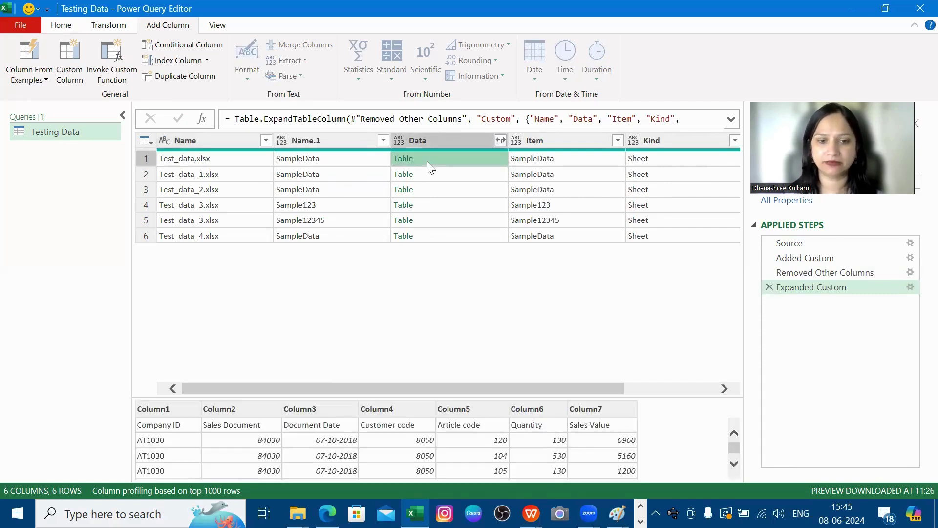
pyautogui.click(216, 143)
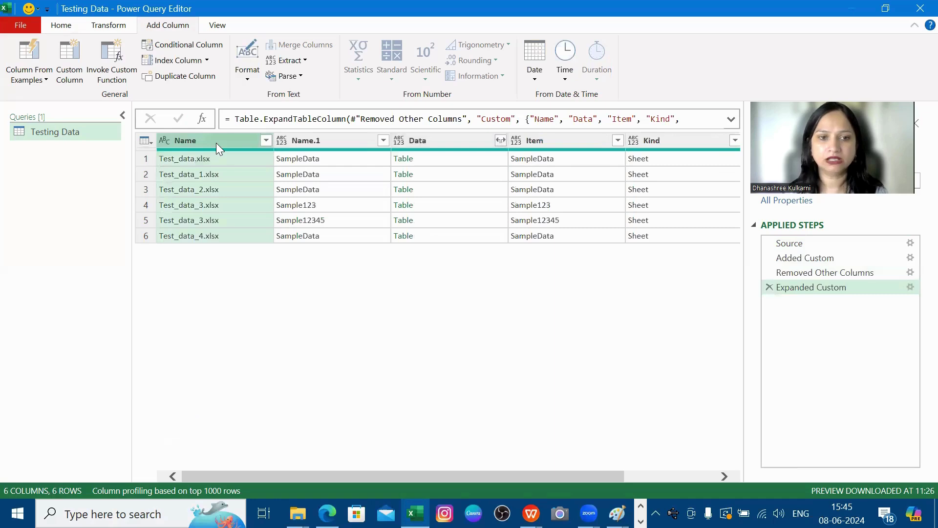
pyautogui.keyDown('ctrl'); pyautogui.click(447, 142); pyautogui.keyUp('ctrl')
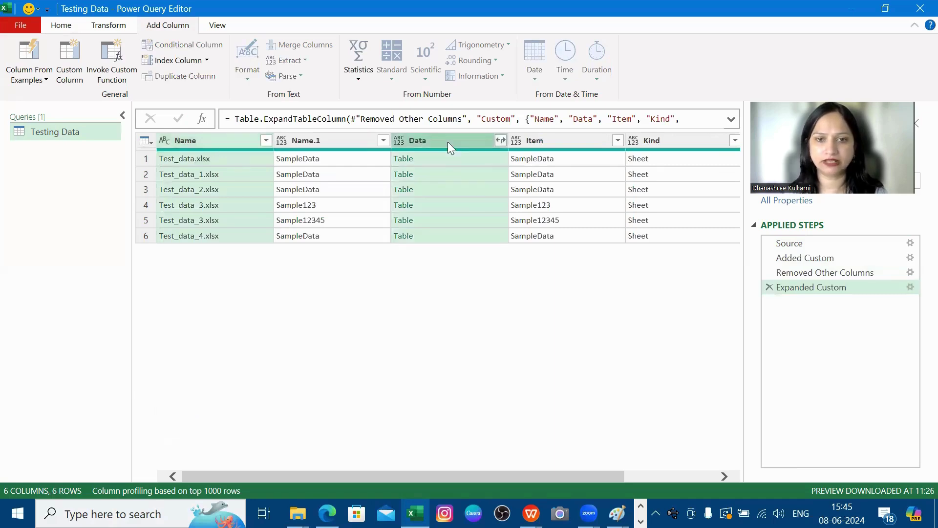
pyautogui.rightClick(447, 142)
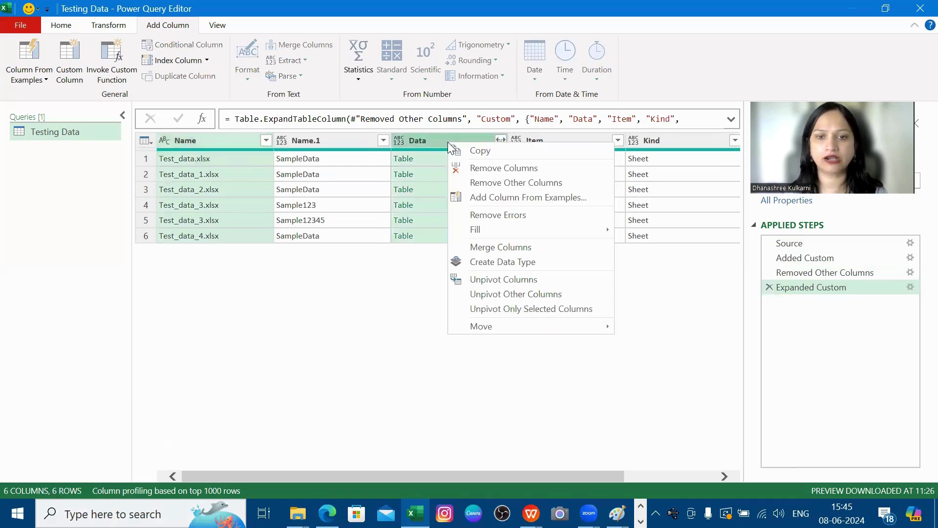
pyautogui.click(485, 189)
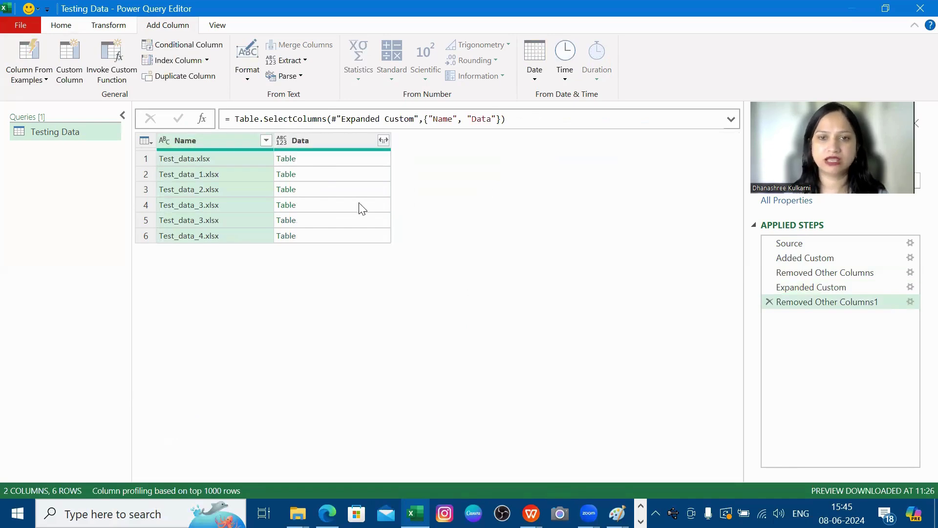
pyautogui.click(359, 204)
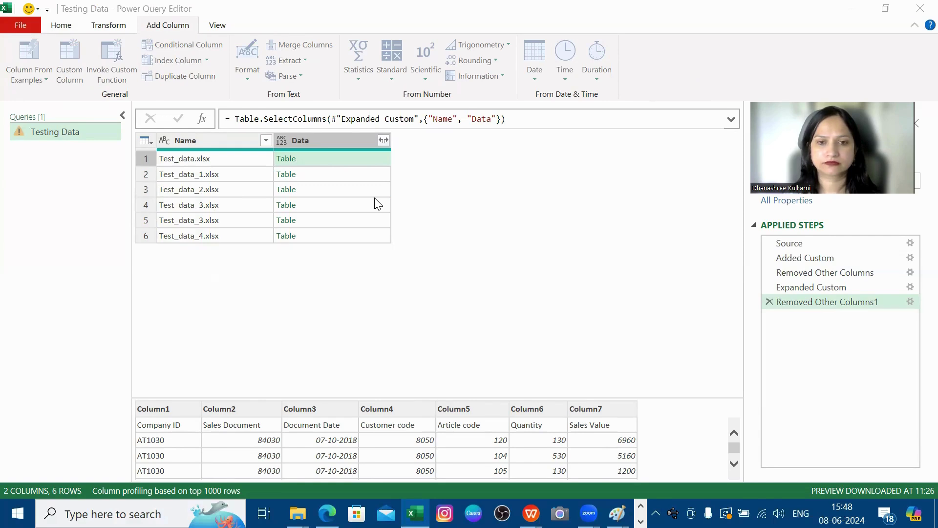
# Step: Add a custom column with the formula Table.PromoteHeaders([Data])
pyautogui.click(349, 210)
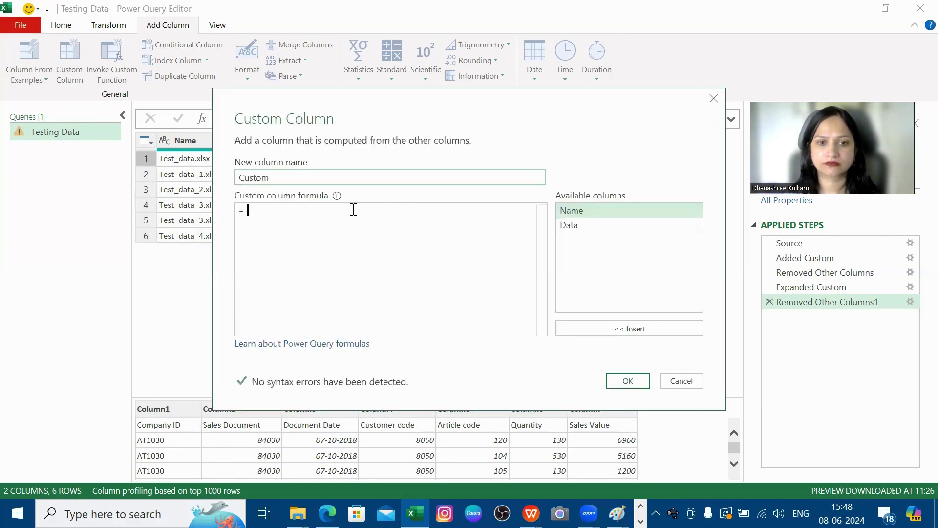
pyautogui.write('Ta')
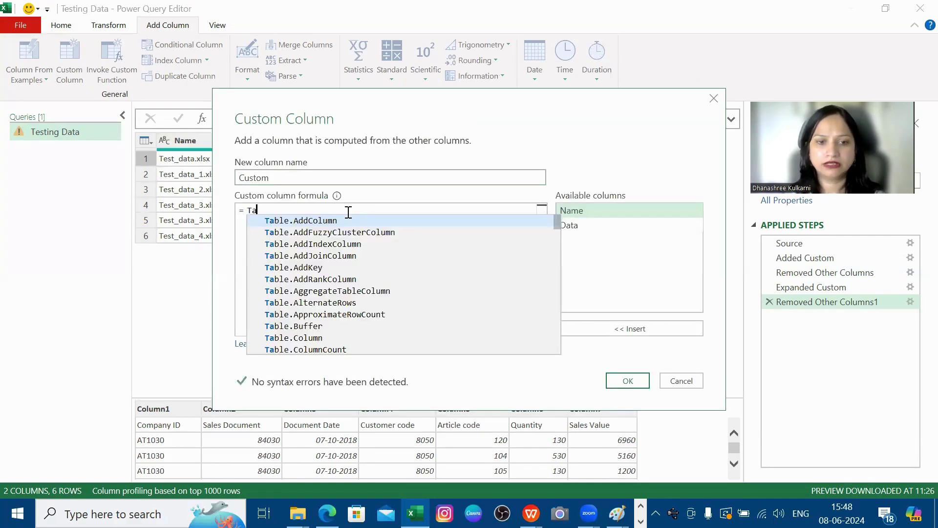
pyautogui.write('ble.pro')
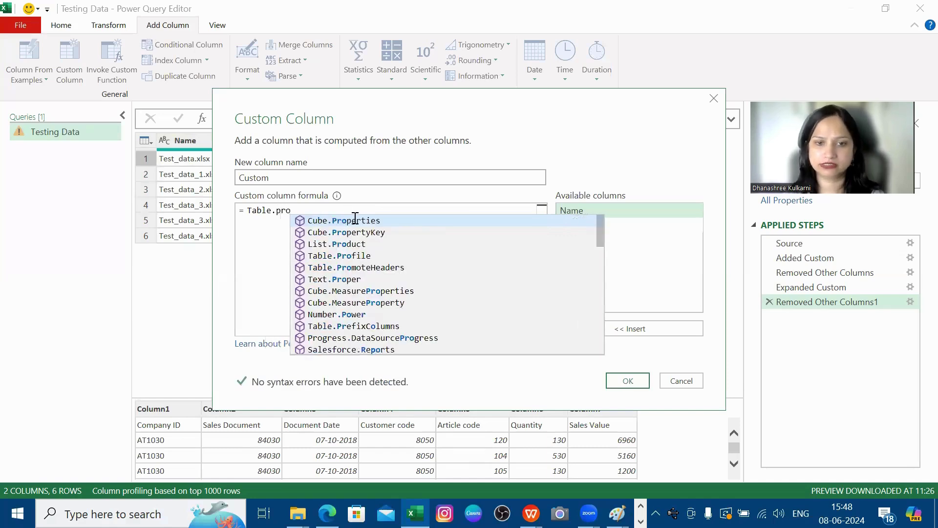
pyautogui.click(361, 267)
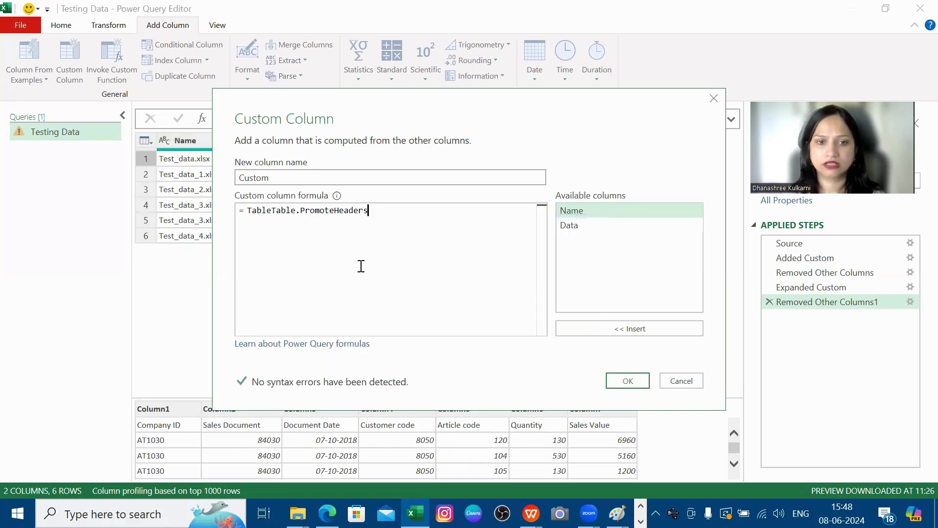
pyautogui.click(268, 210)
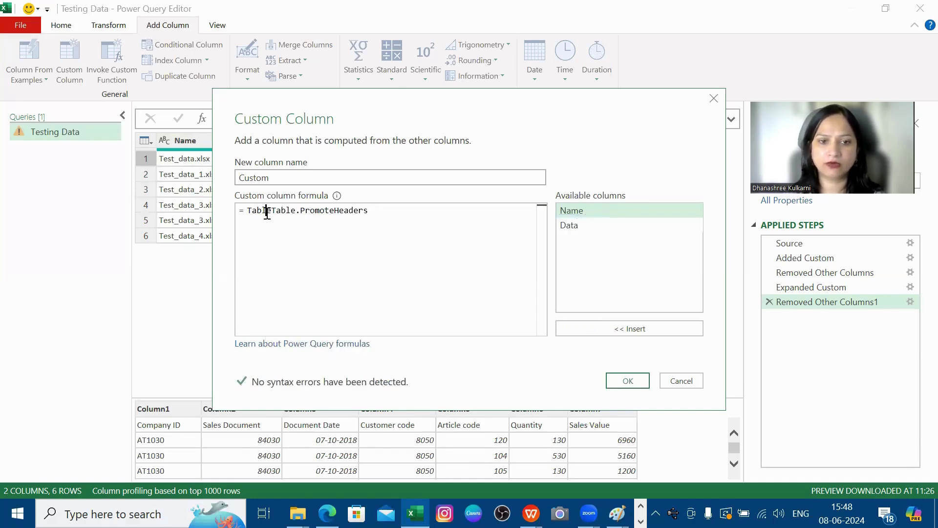
pyautogui.press('BackSpace')
pyautogui.press('BackSpace')
pyautogui.press('BackSpace')
pyautogui.press('BackSpace')
pyautogui.press('BackSpace')
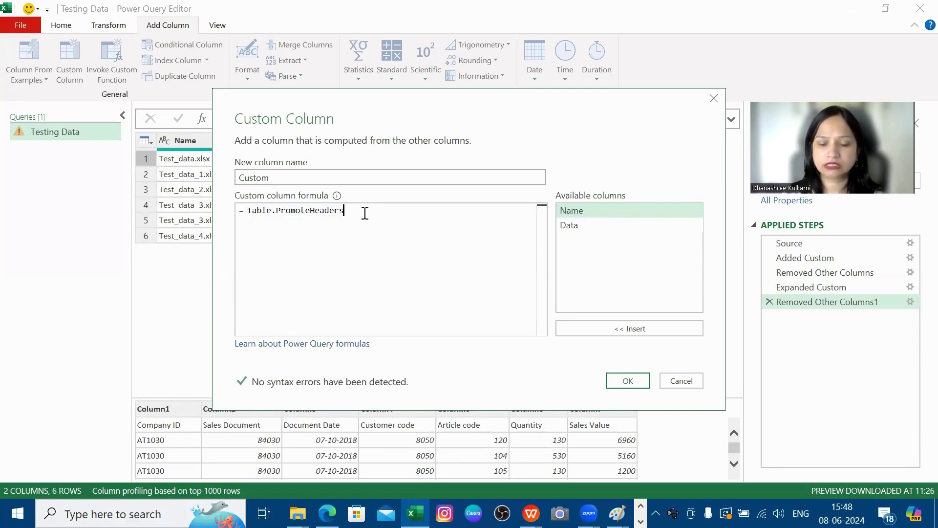
pyautogui.write('(')
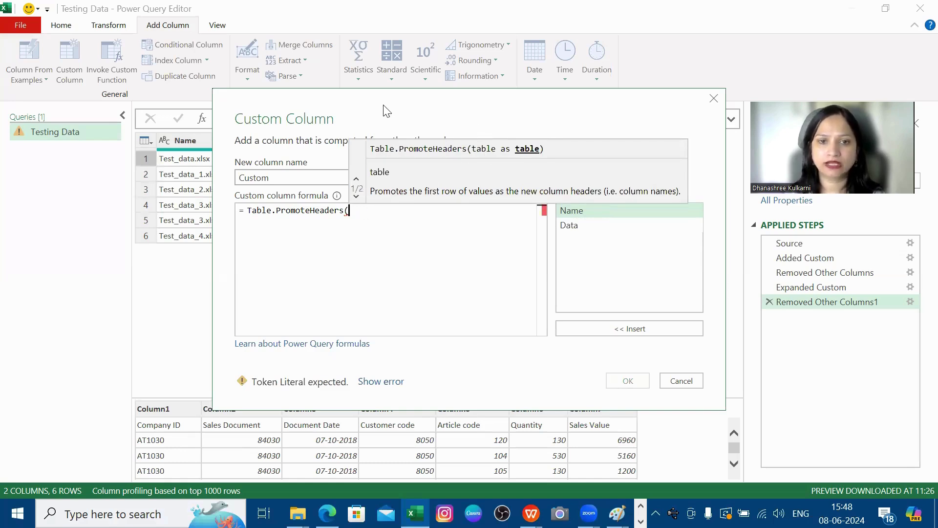
pyautogui.moveTo(386, 110); pyautogui.dragTo(515, 76)
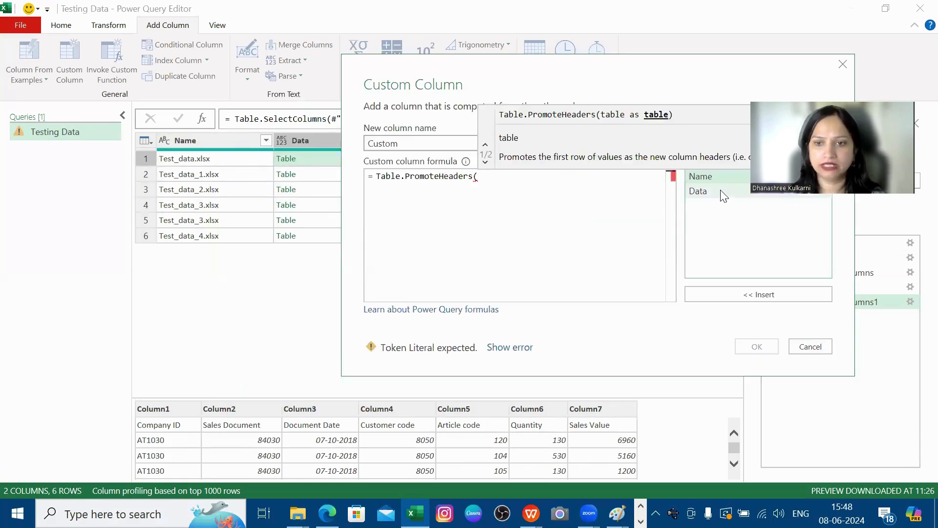
pyautogui.doubleClick(703, 193)
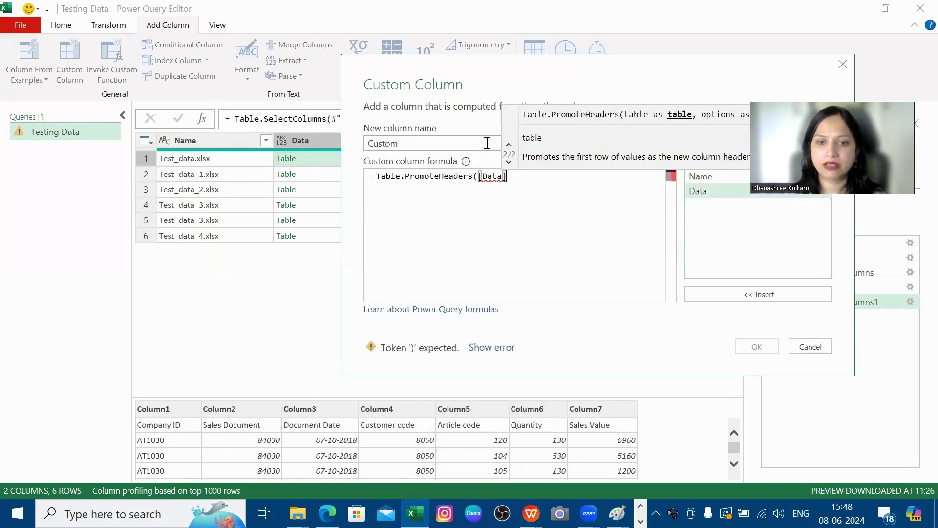
pyautogui.write(')')
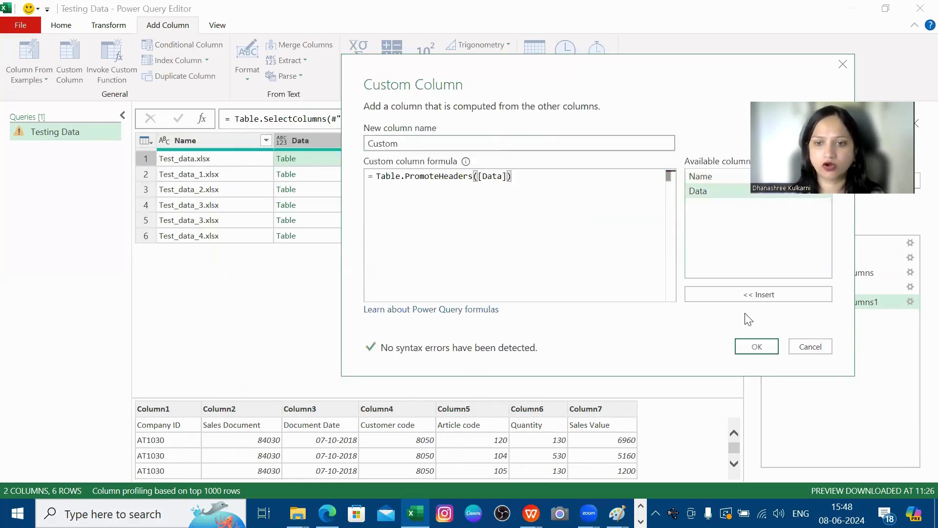
pyautogui.click(755, 347)
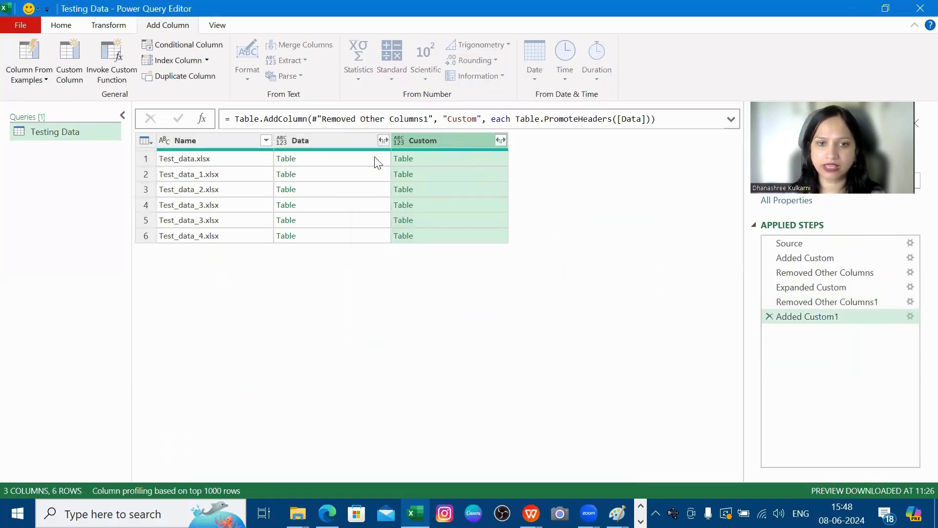
# Step: Compare the original and promoted-header tables, then remove the Data column
pyautogui.click(355, 163)
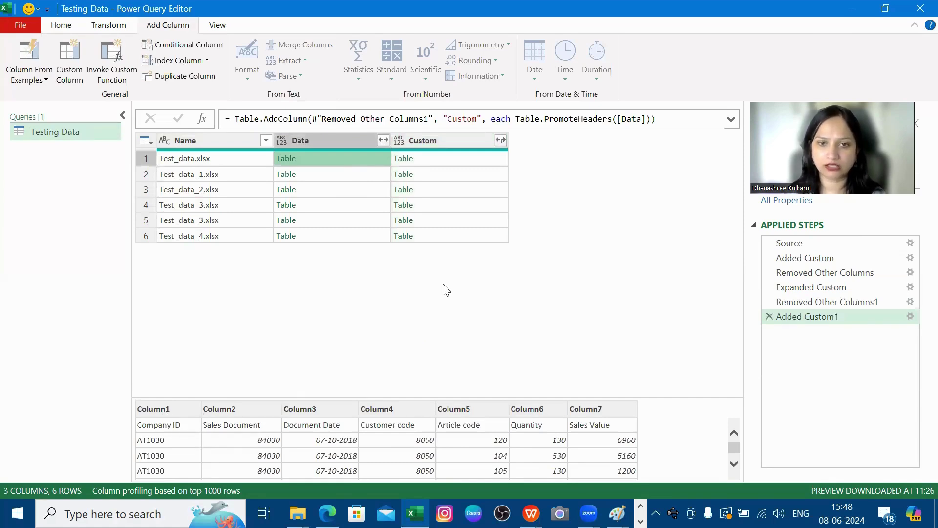
pyautogui.click(460, 155)
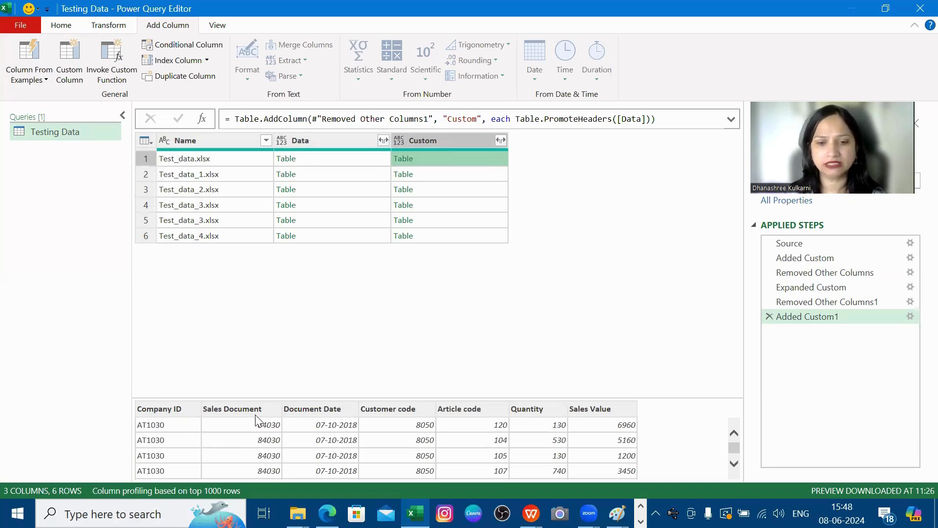
pyautogui.click(293, 177)
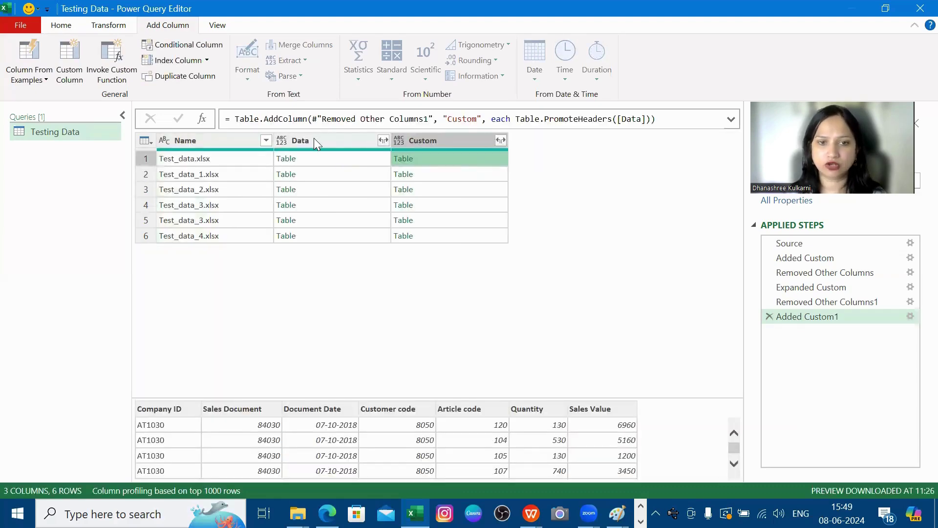
pyautogui.click(315, 140)
pyautogui.rightClick(314, 139)
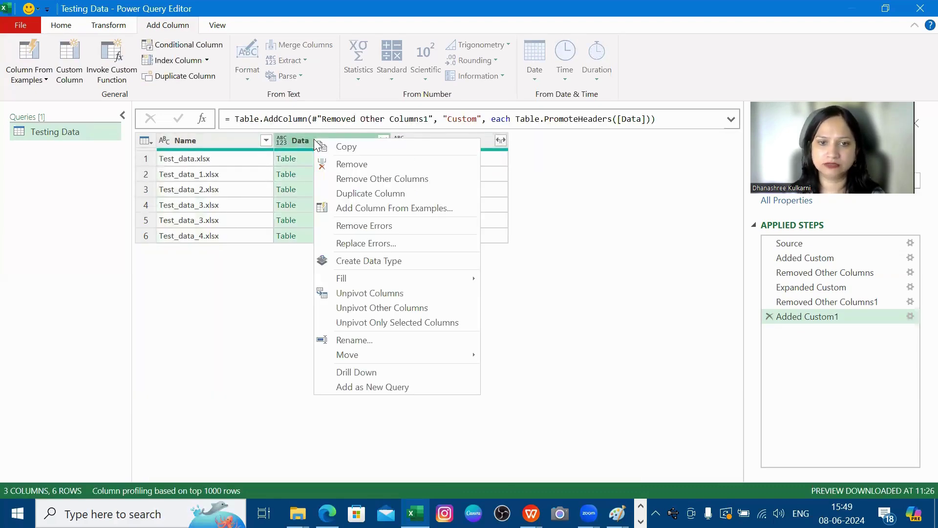
pyautogui.click(336, 164)
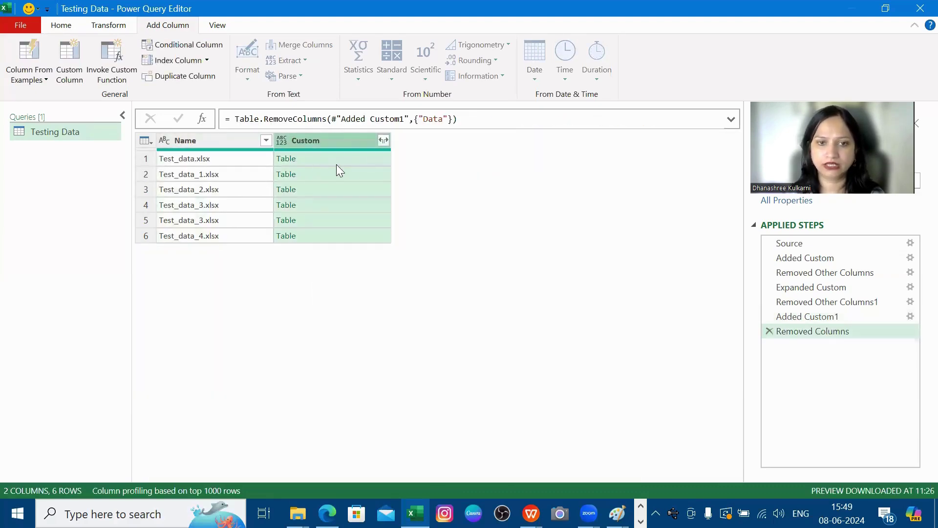
pyautogui.click(318, 161)
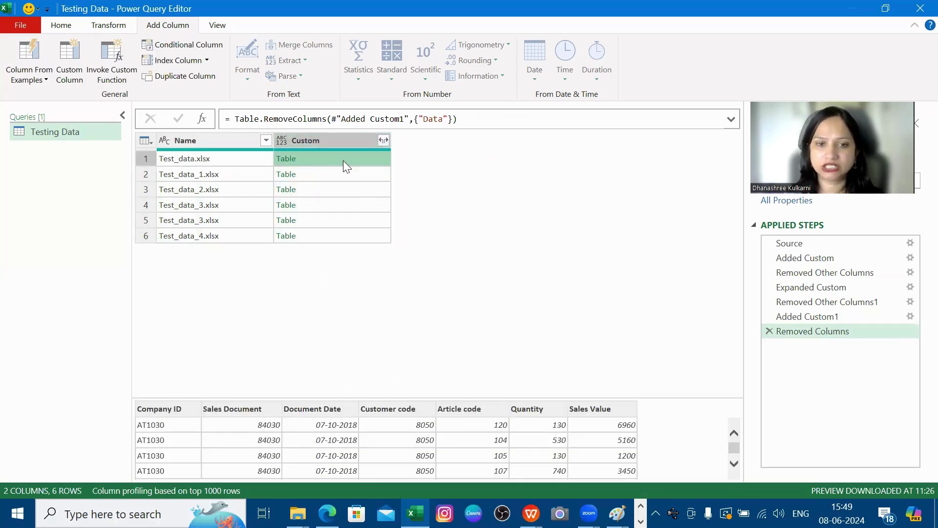
pyautogui.click(346, 238)
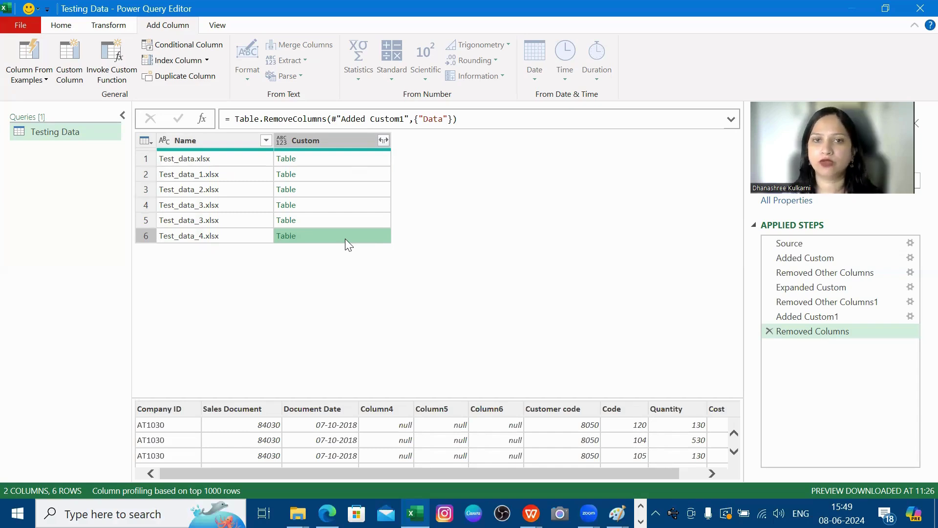
pyautogui.click(202, 119)
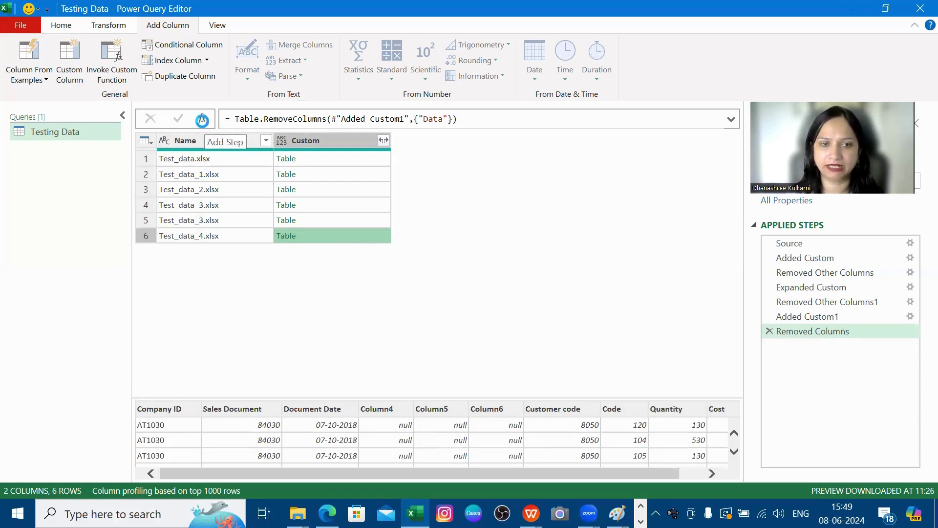
pyautogui.click(236, 120)
pyautogui.write('Tabl')
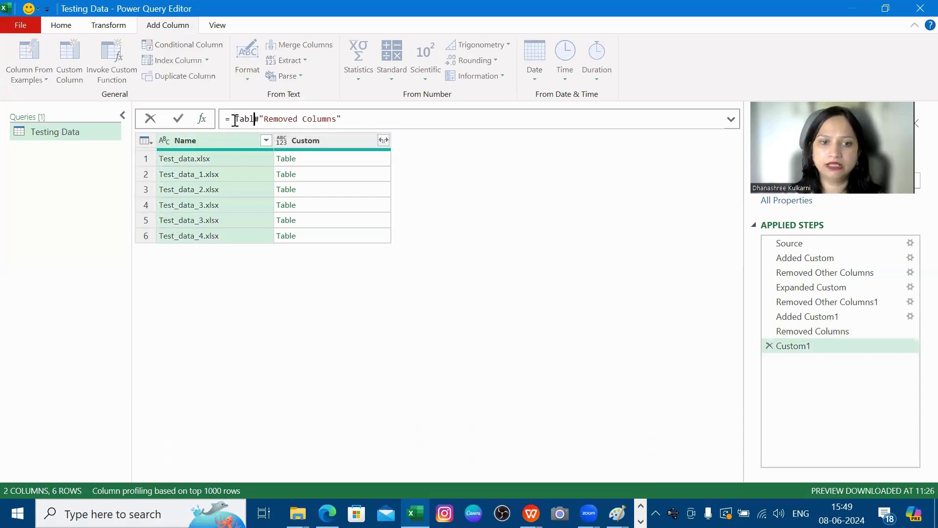
pyautogui.write('e.Co')
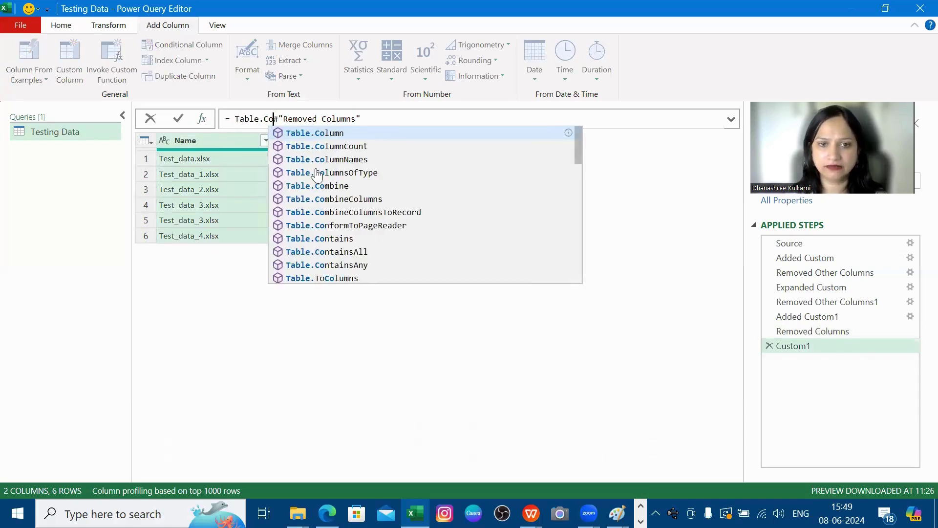
pyautogui.click(320, 187)
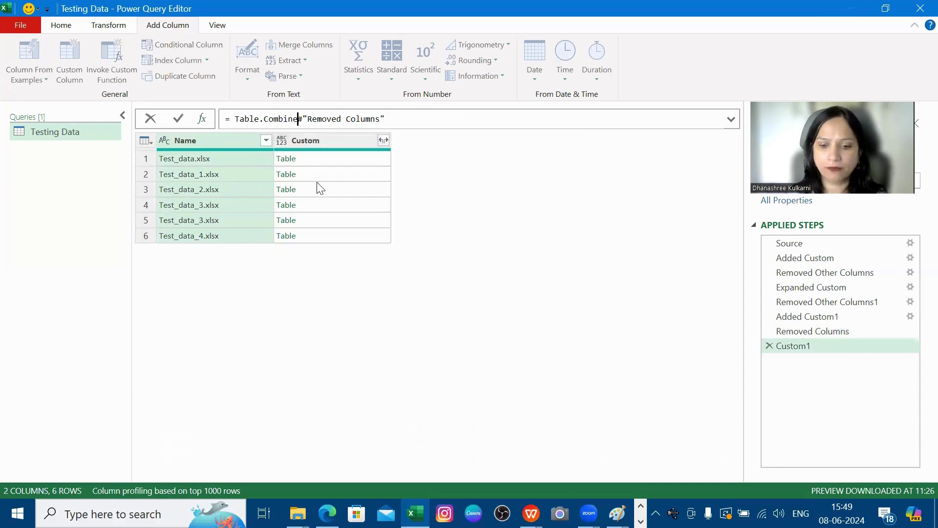
pyautogui.write('(')
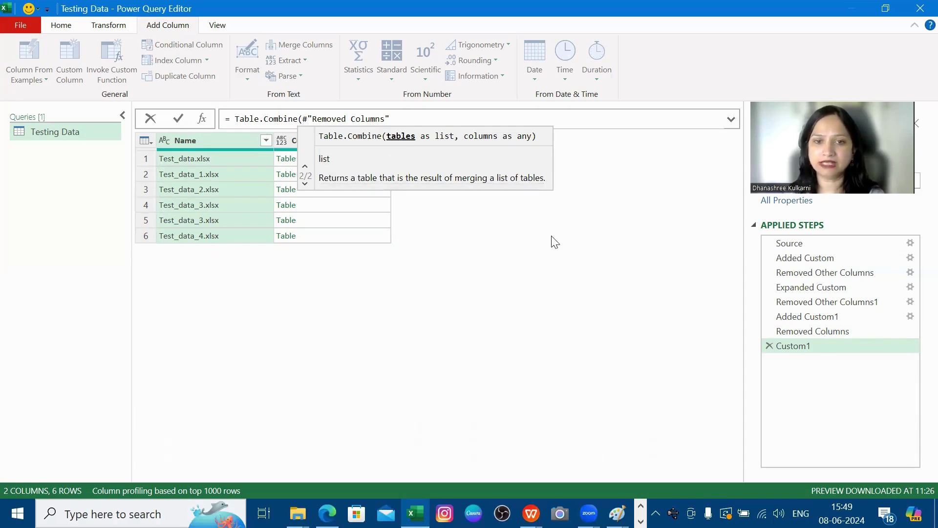
pyautogui.press('Escape')
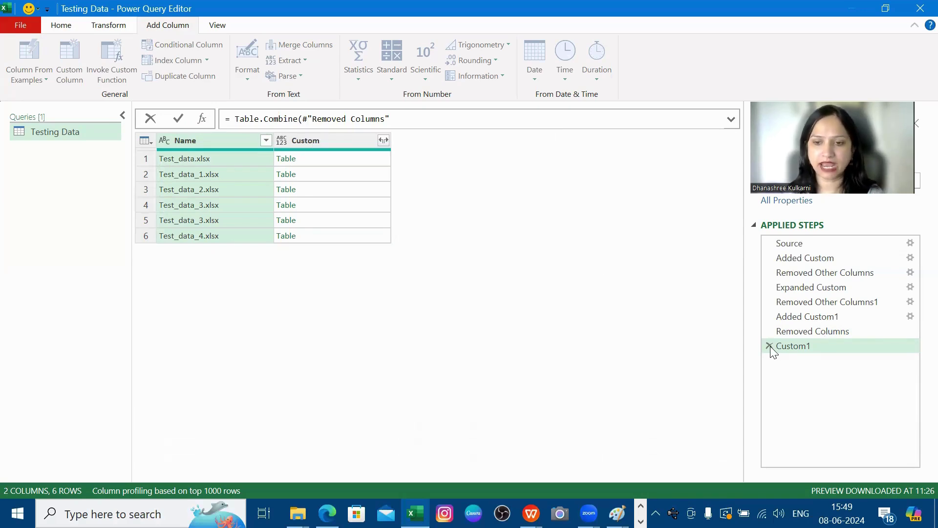
pyautogui.press('Return')
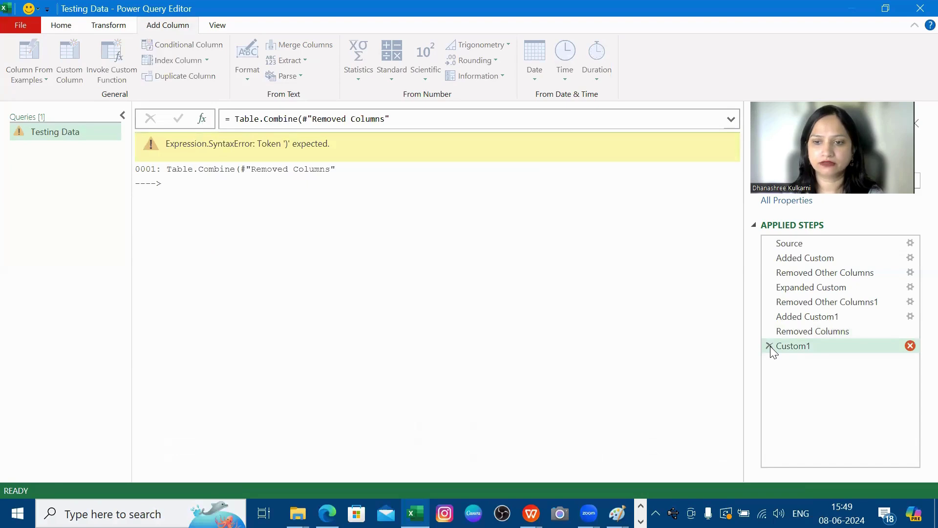
pyautogui.click(770, 346)
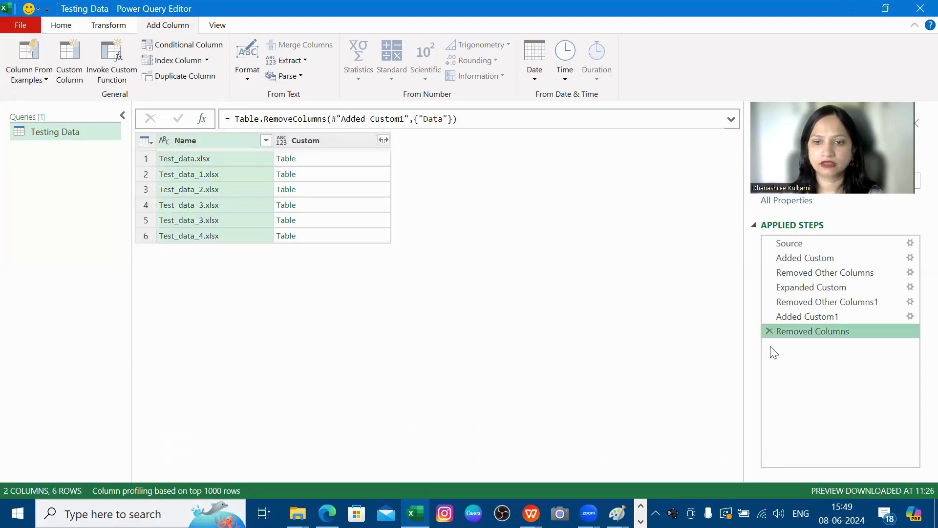
# Step: Remove the Name column and drill down into the Custom column's six tables
pyautogui.click(349, 164)
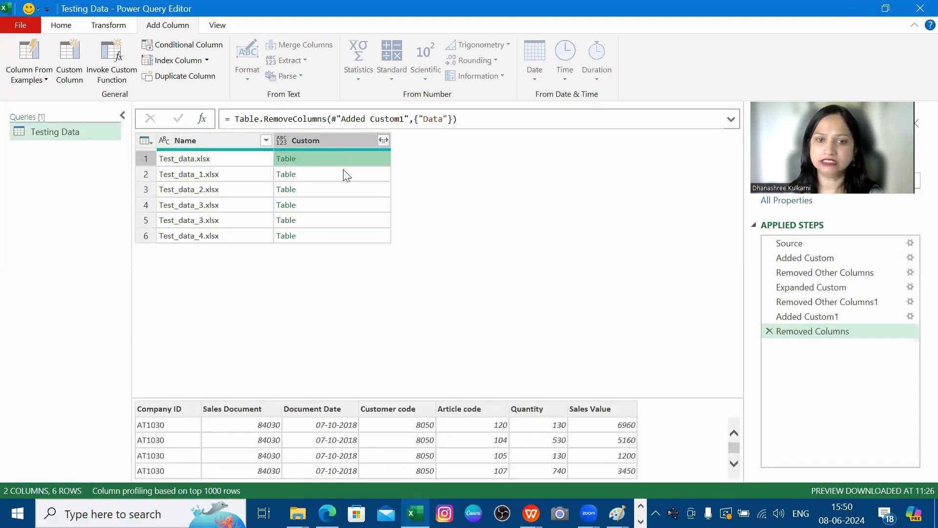
pyautogui.click(221, 140)
pyautogui.rightClick(221, 140)
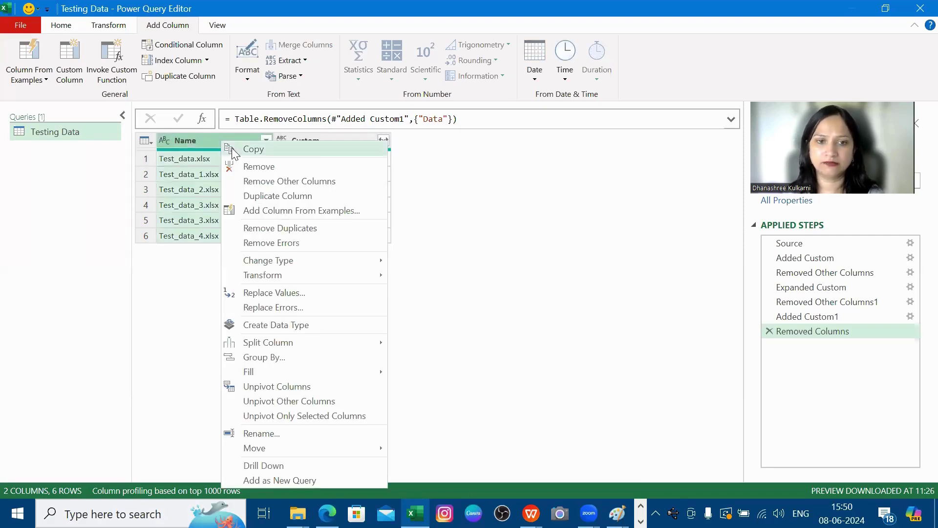
pyautogui.click(257, 166)
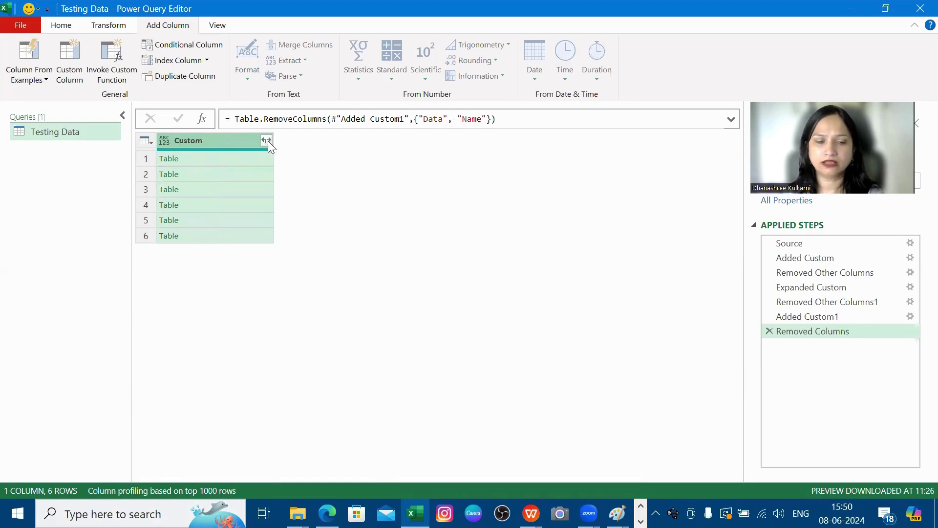
pyautogui.rightClick(223, 147)
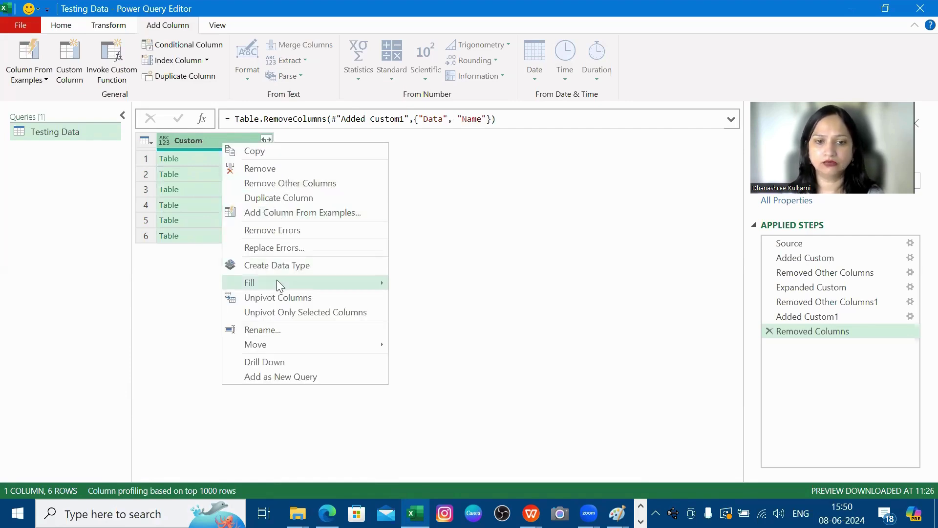
pyautogui.click(266, 360)
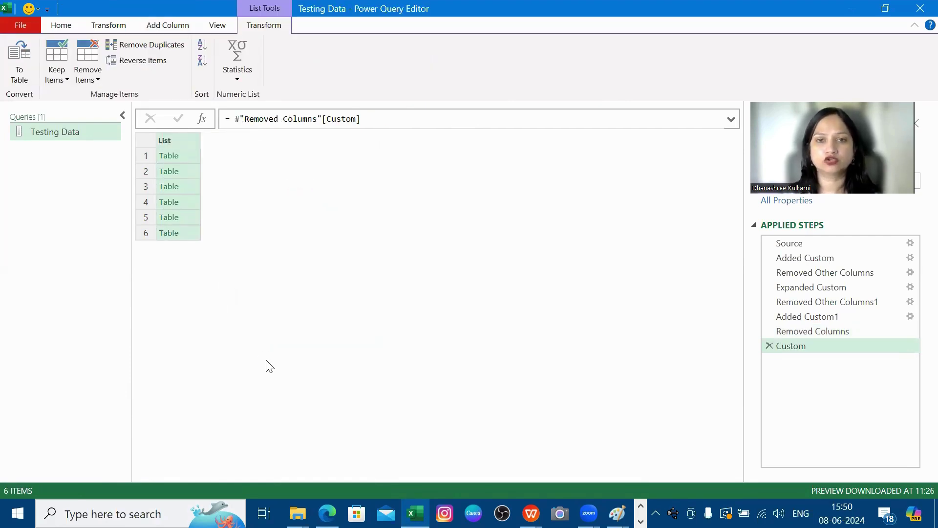
# Step: Preview the tables held in the first three list items
pyautogui.click(189, 157)
pyautogui.click(190, 173)
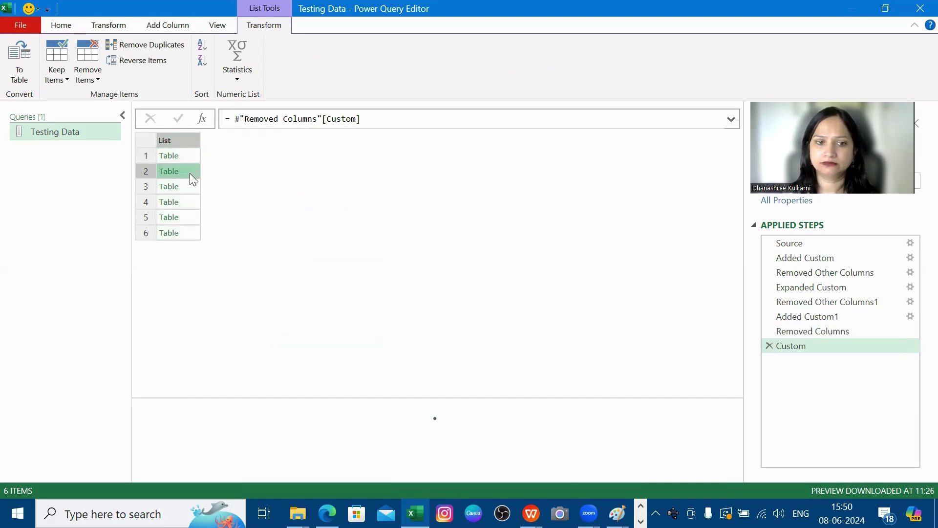
pyautogui.click(190, 182)
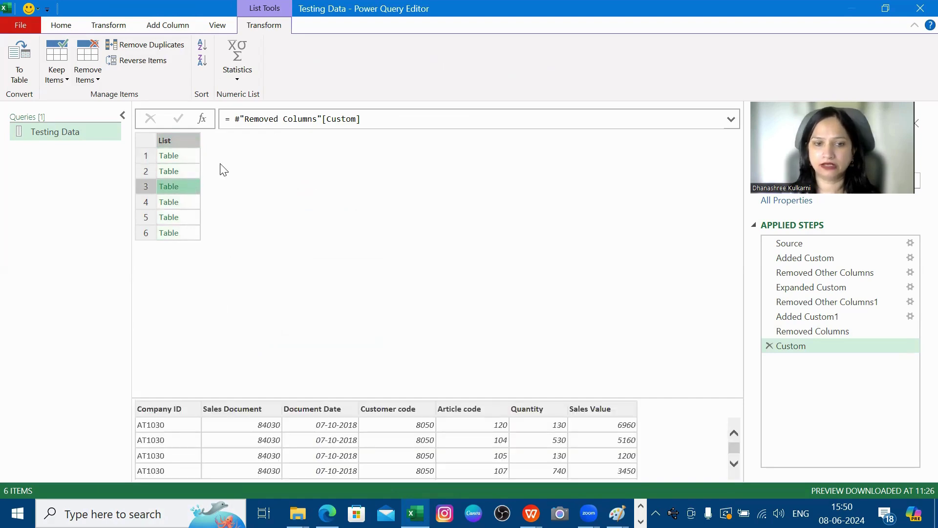
# Step: Wrap the step's formula in Table.Combine( ) to merge the six tables into one
pyautogui.click(232, 120)
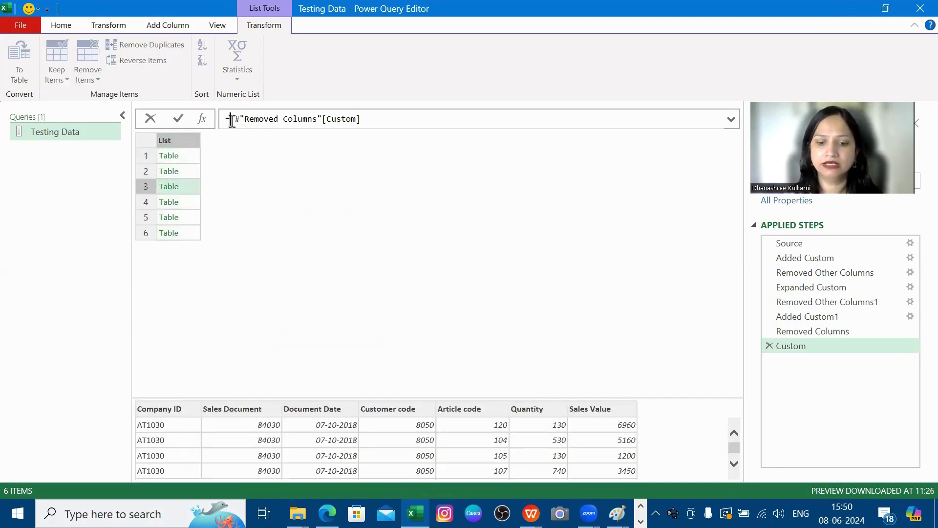
pyautogui.write('Table')
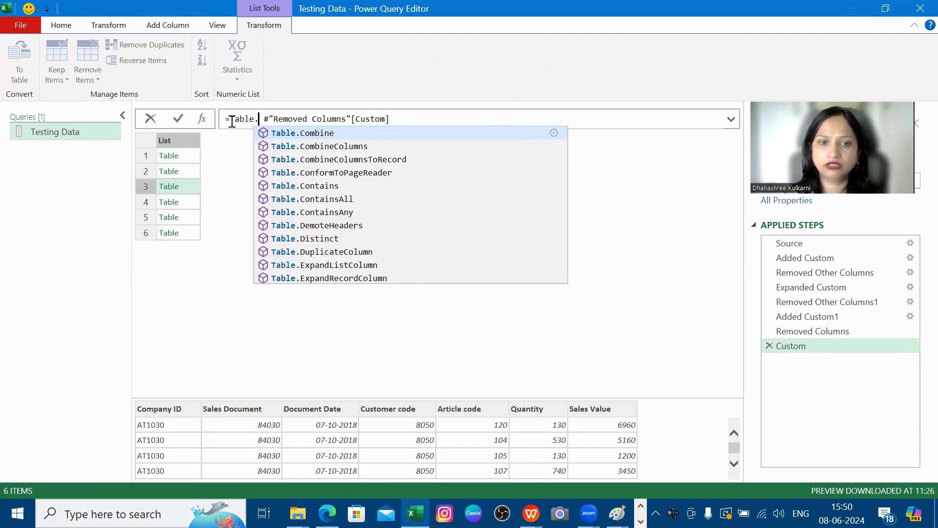
pyautogui.write('.Co')
pyautogui.click(336, 134)
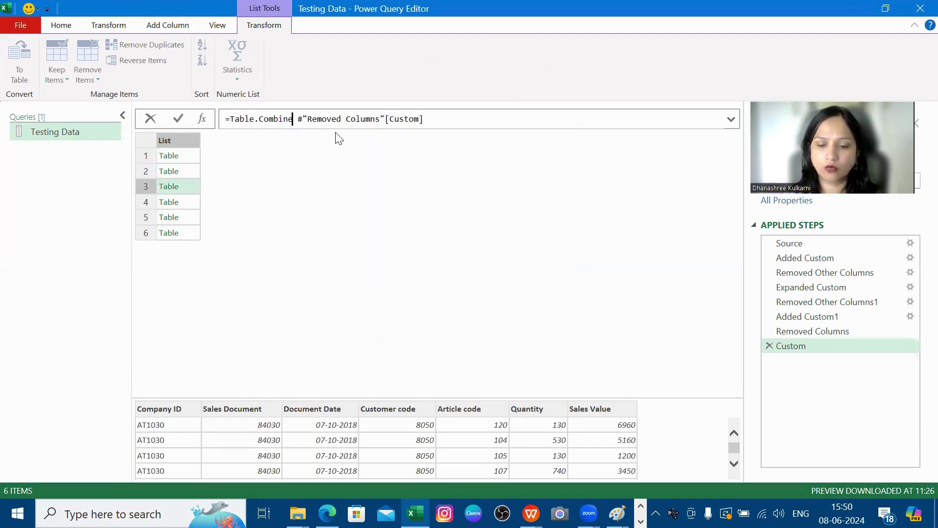
pyautogui.write('(')
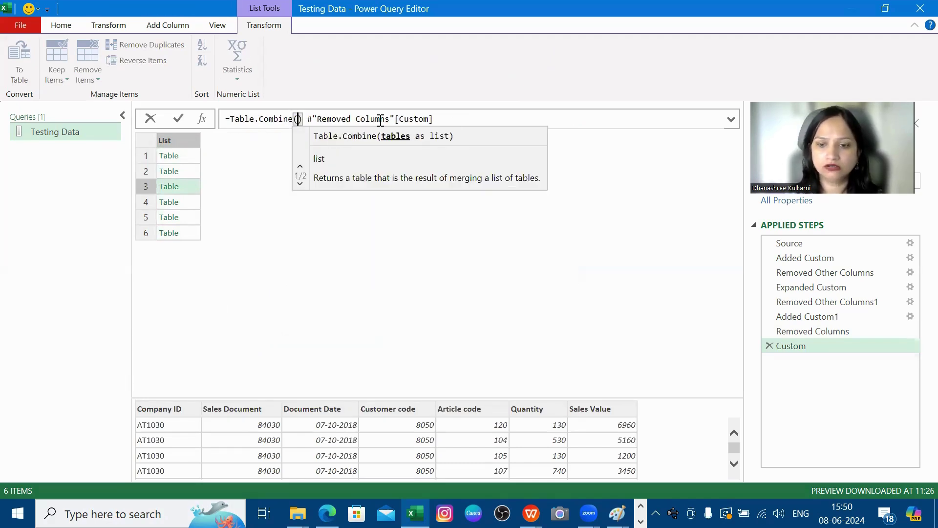
pyautogui.press('Delete')
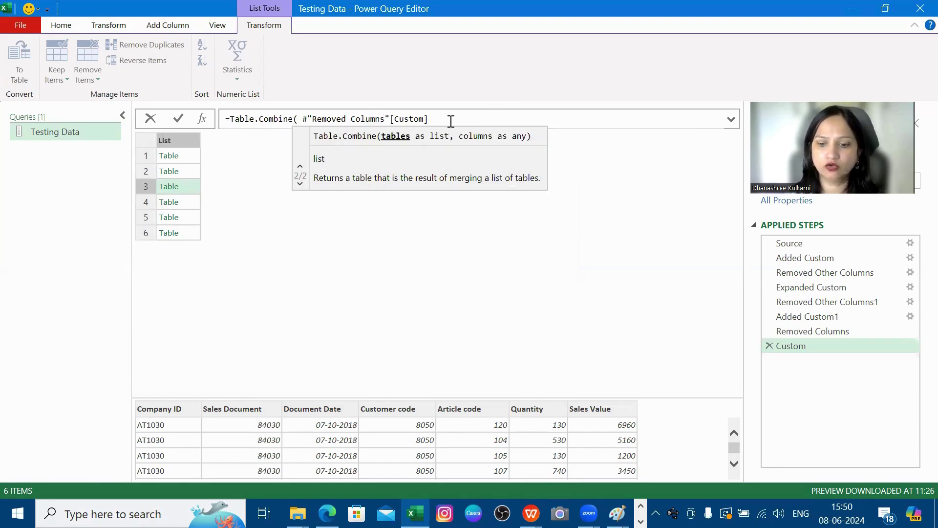
pyautogui.write(')')
pyautogui.press('Return')
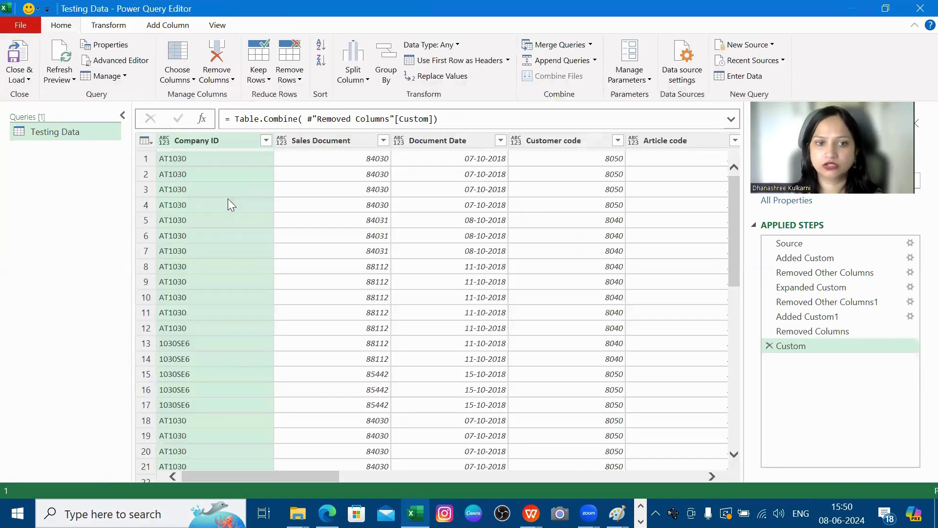
# Step: Use Close & Load to place the combined query on a new Testing Data sheet as a 102-row table
pyautogui.click(376, 189)
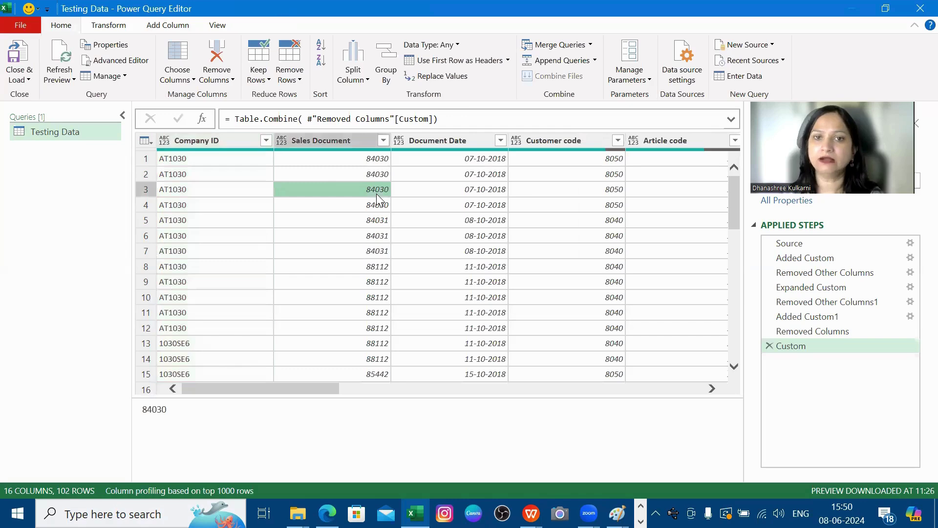
pyautogui.click(27, 80)
pyautogui.click(47, 97)
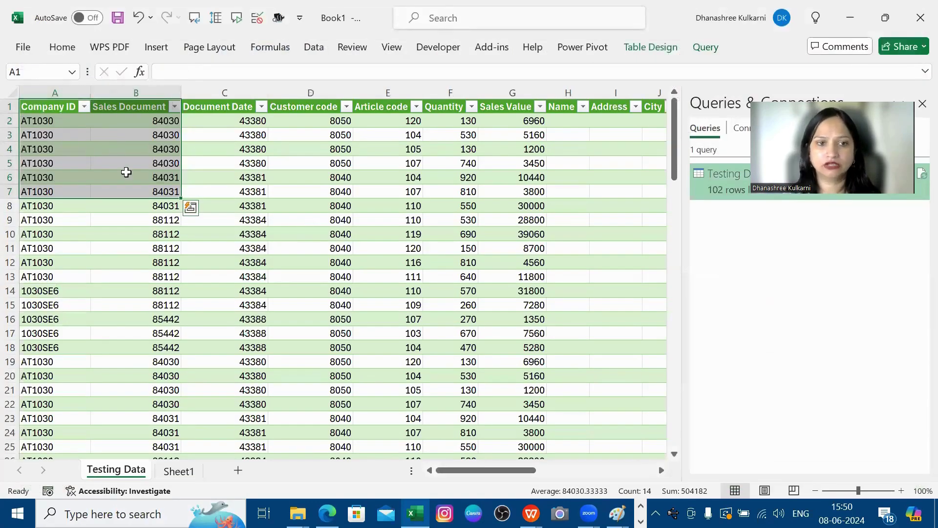
pyautogui.click(126, 171)
pyautogui.press('Right')
pyautogui.press('Right')
pyautogui.press('Right')
pyautogui.press('Right')
pyautogui.press('Right')
pyautogui.press('Right')
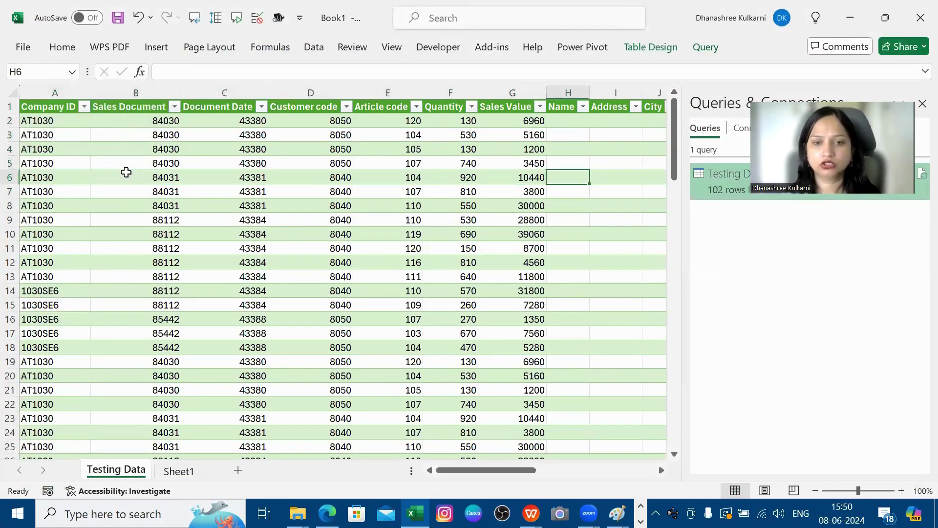
# Step: Switch to the Testing Data folder window and open Test_data_2 with Excel
pyautogui.hotkey('alt', 'Tab')
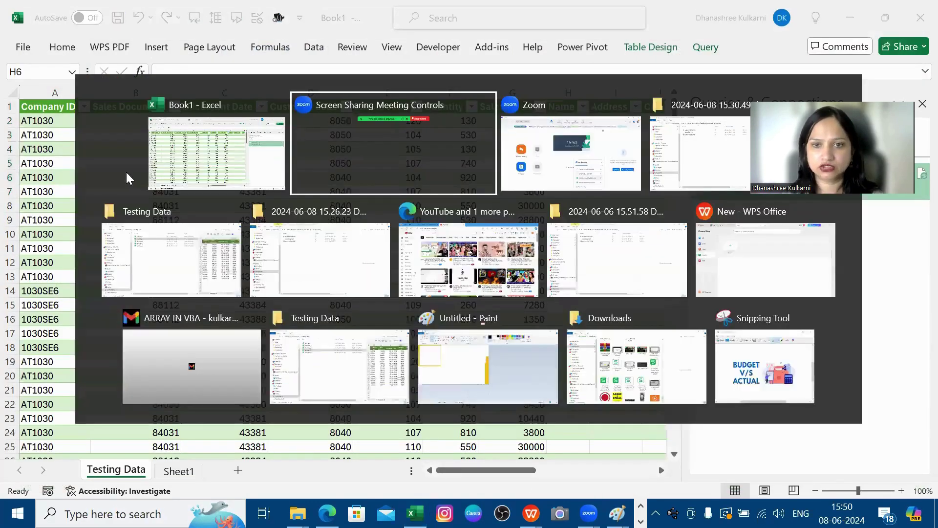
pyautogui.press('Tab')
pyautogui.press('Tab')
pyautogui.press('Tab')
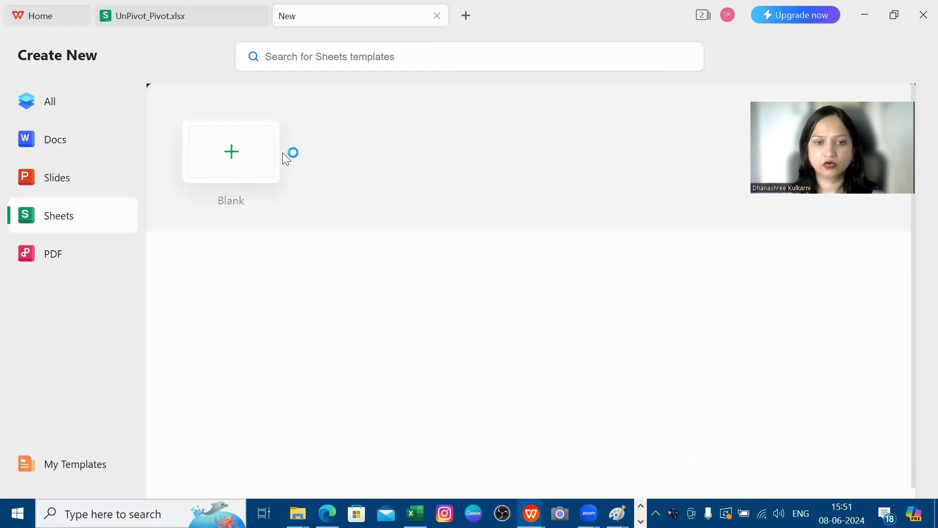
pyautogui.doubleClick(263, 126)
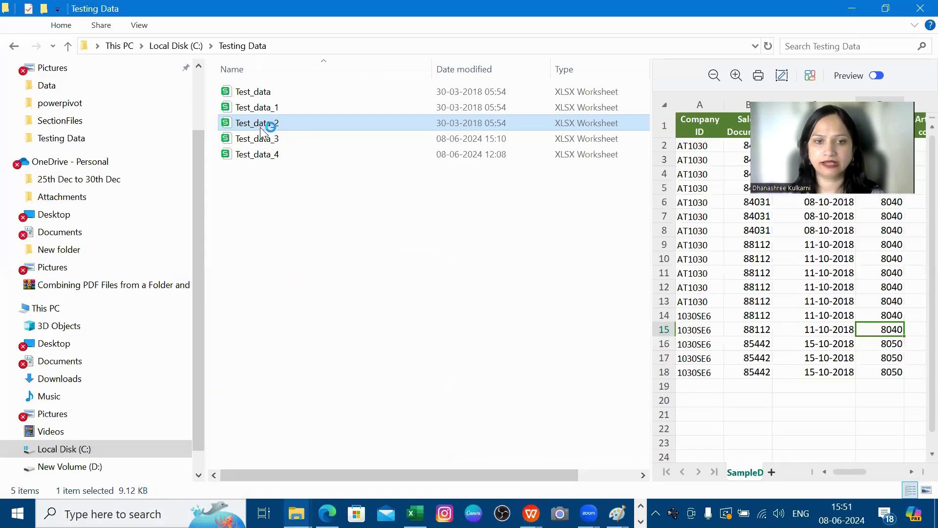
pyautogui.rightClick(262, 128)
pyautogui.moveTo(305, 272)
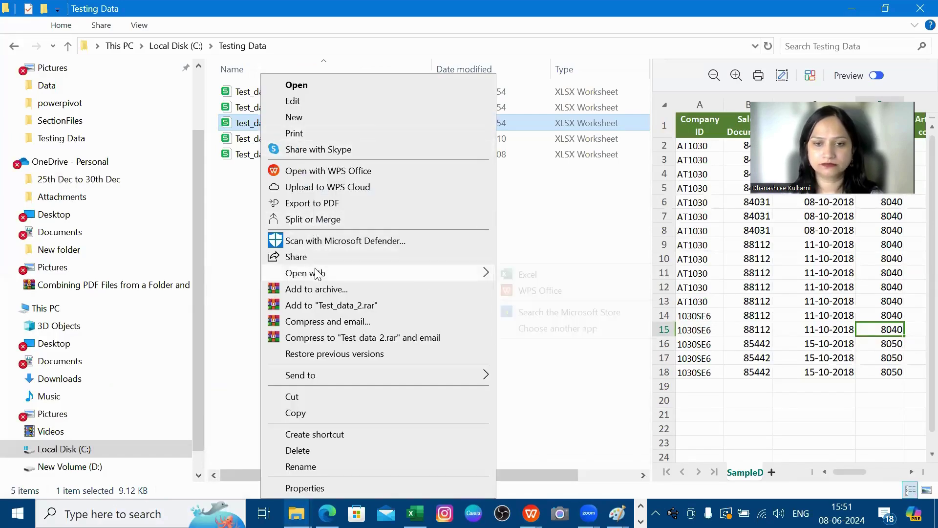
pyautogui.click(510, 279)
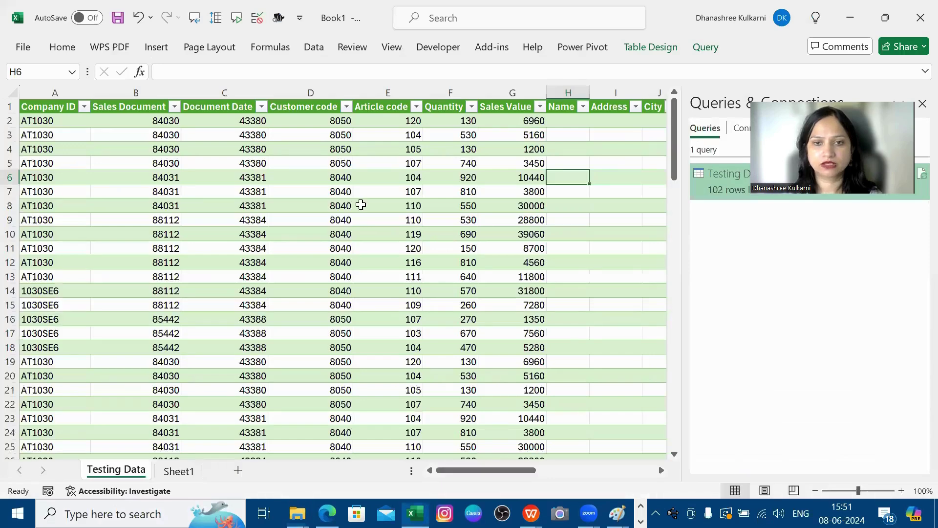
# Step: Insert four blank columns before the Sales Value column G
pyautogui.click(360, 205)
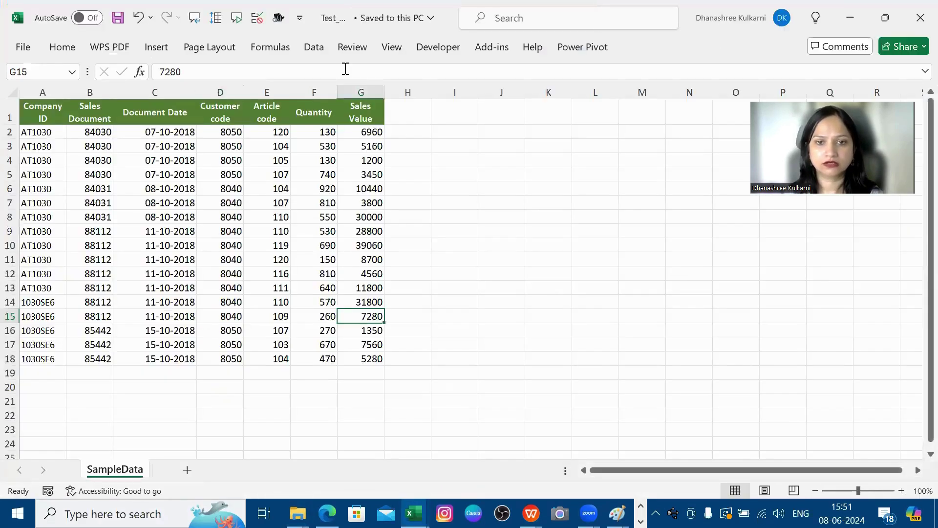
pyautogui.click(366, 92)
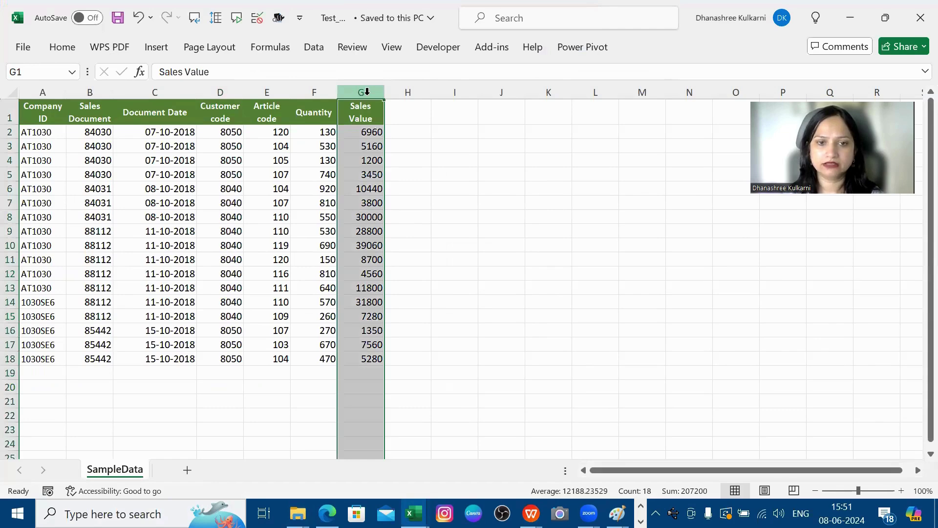
pyautogui.rightClick(367, 92)
pyautogui.click(412, 241)
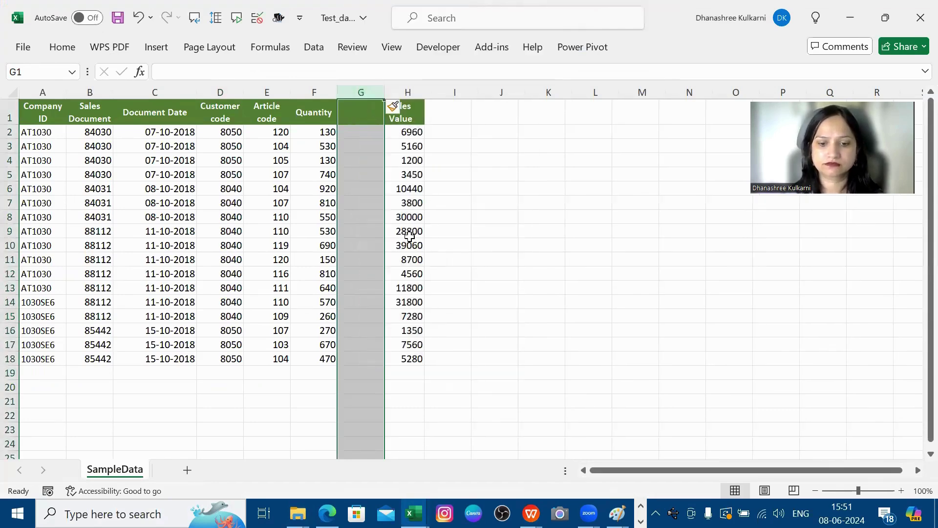
pyautogui.press('F4')
pyautogui.press('F4')
pyautogui.press('F4')
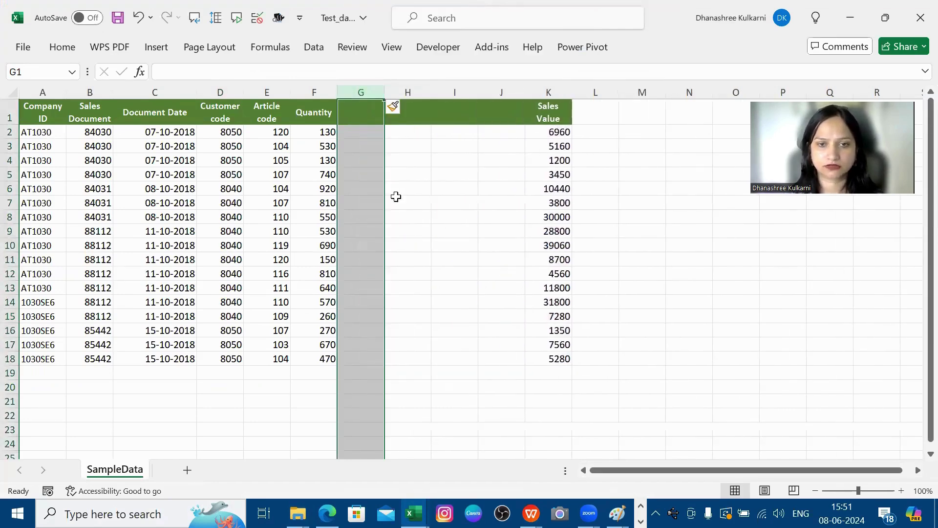
# Step: Enter the headers CC, NN, BB and DD across the new columns starting at G1
pyautogui.click(366, 119)
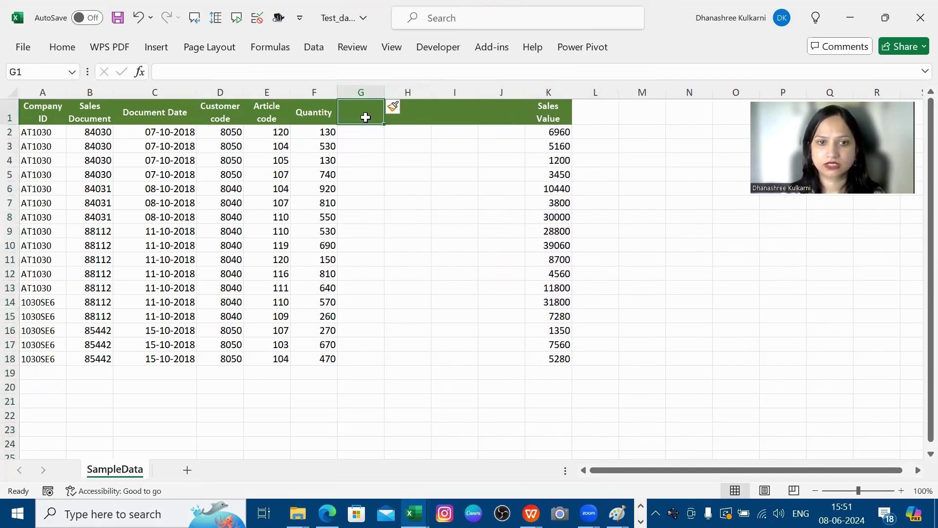
pyautogui.write('CC')
pyautogui.press('Tab')
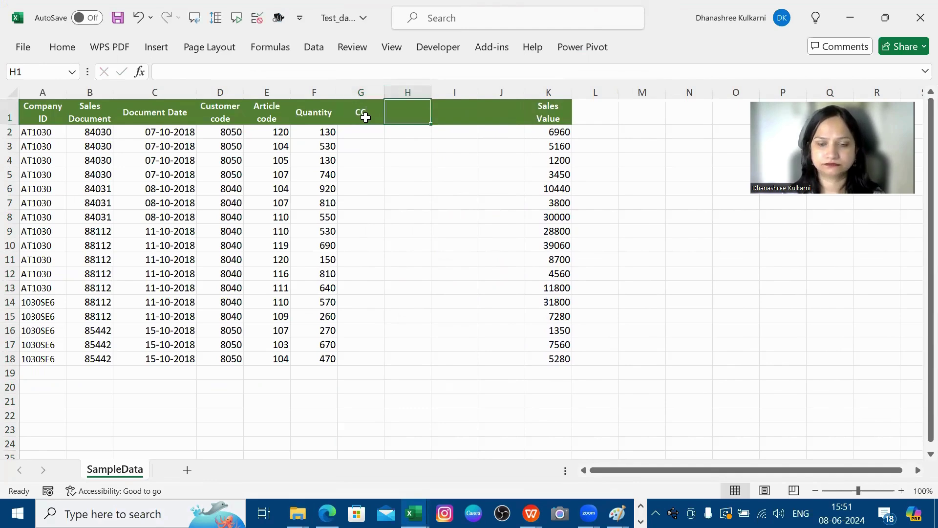
pyautogui.write('NN')
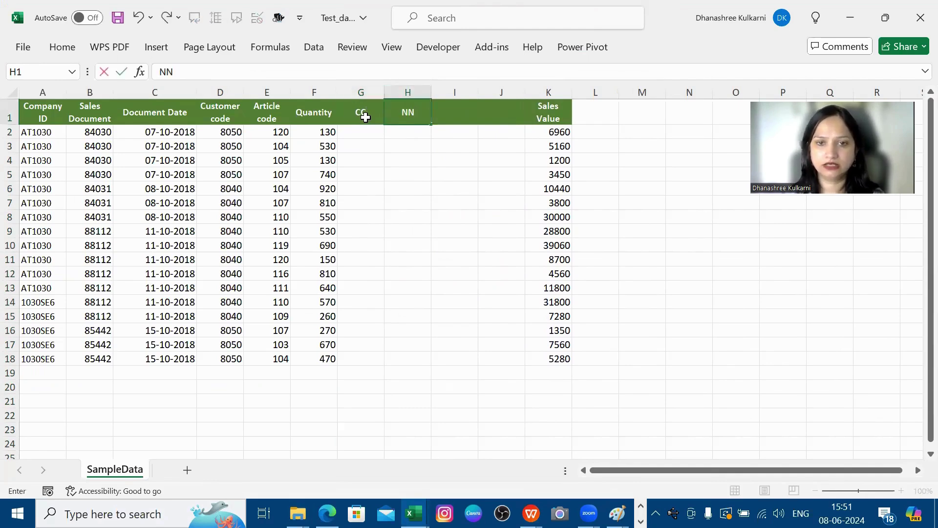
pyautogui.press('Tab')
pyautogui.write('BB')
pyautogui.press('Tab')
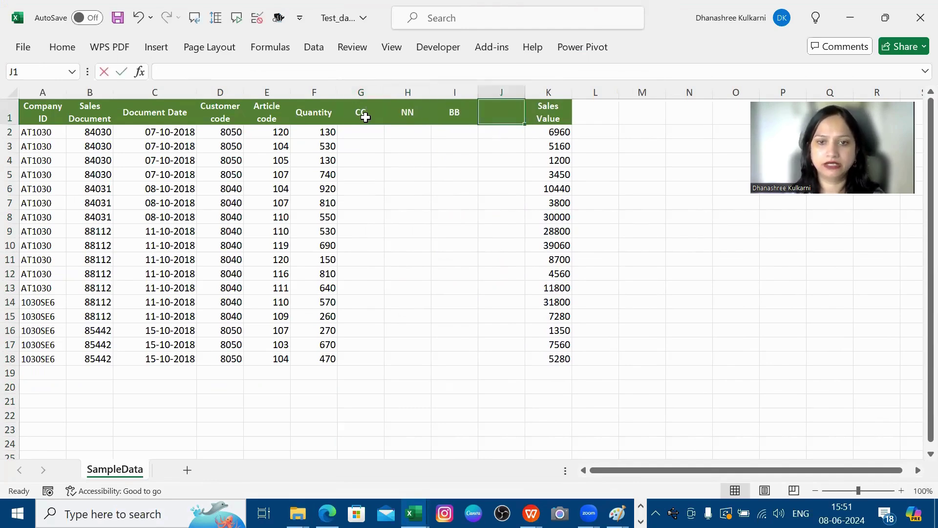
pyautogui.write('DD')
pyautogui.press('Down')
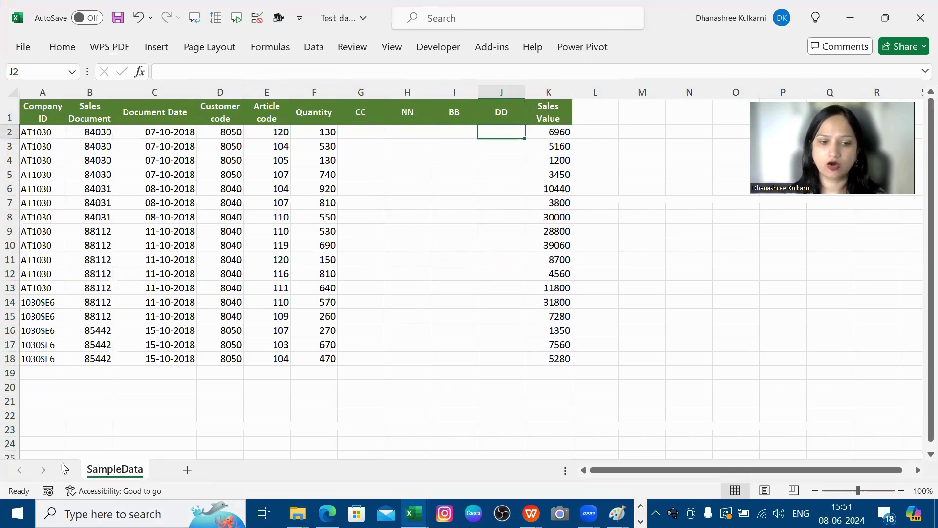
# Step: Rename the SampleData sheet to Sample and add a new blank Sheet1
pyautogui.rightClick(128, 473)
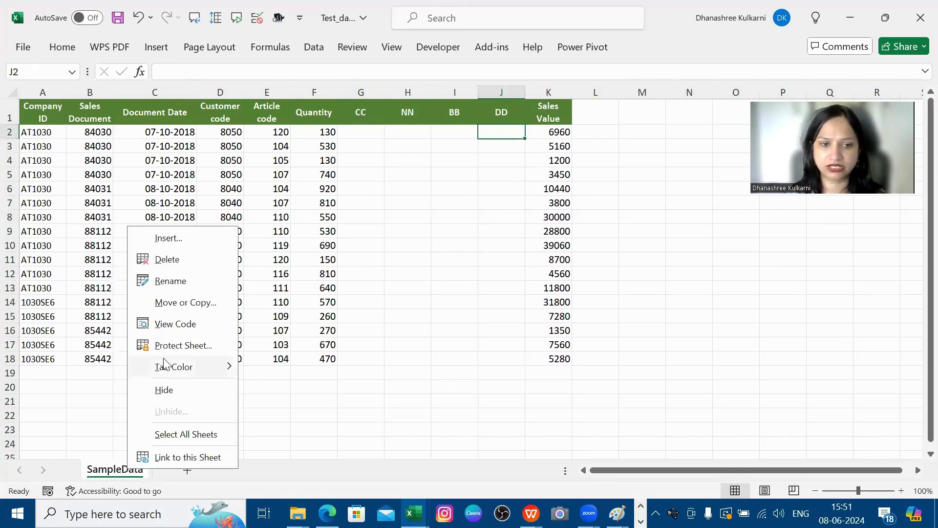
pyautogui.click(176, 281)
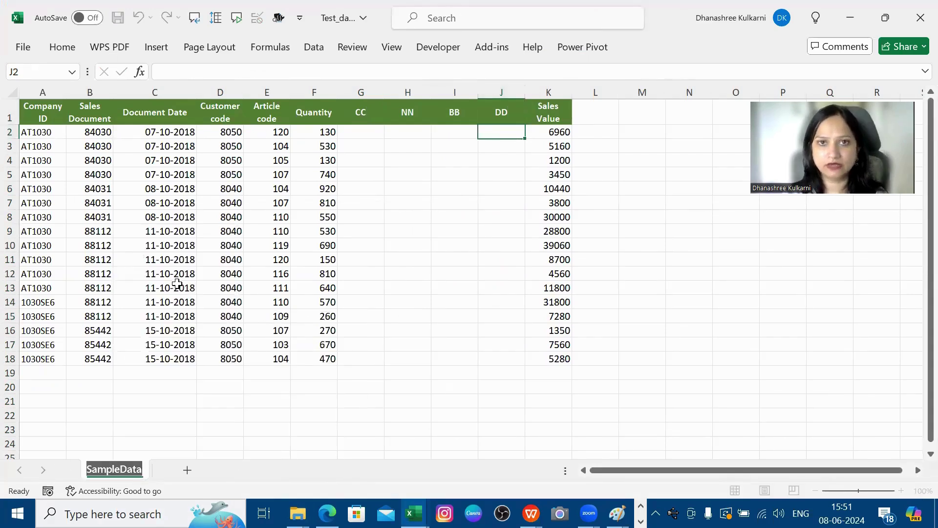
pyautogui.write('Samp')
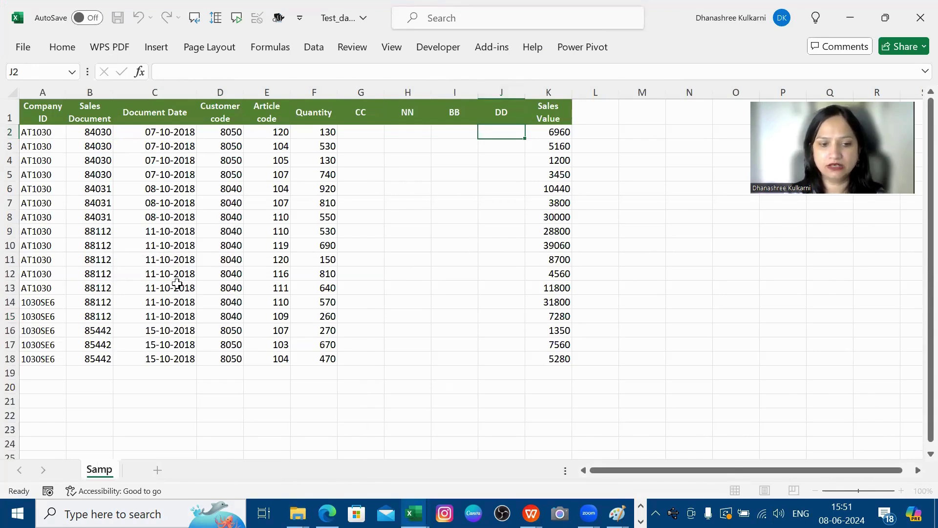
pyautogui.write('le')
pyautogui.press('Return')
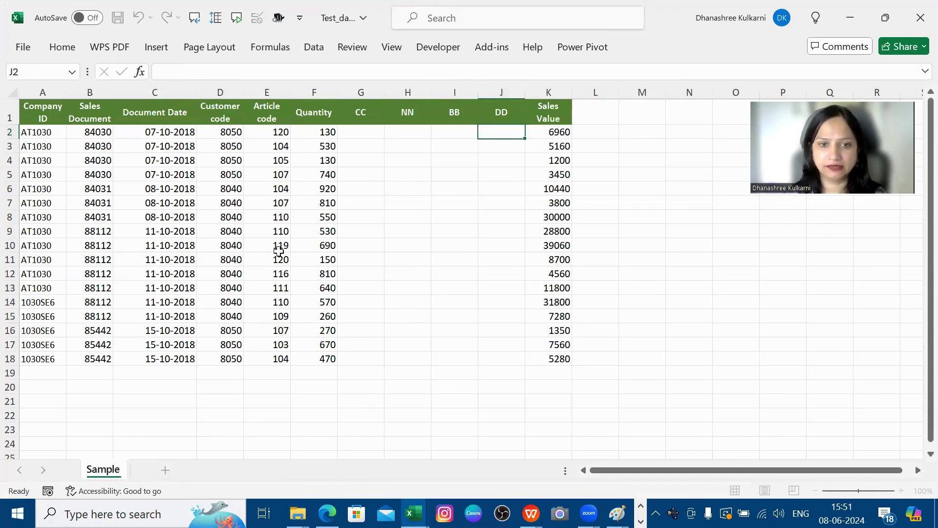
pyautogui.click(301, 251)
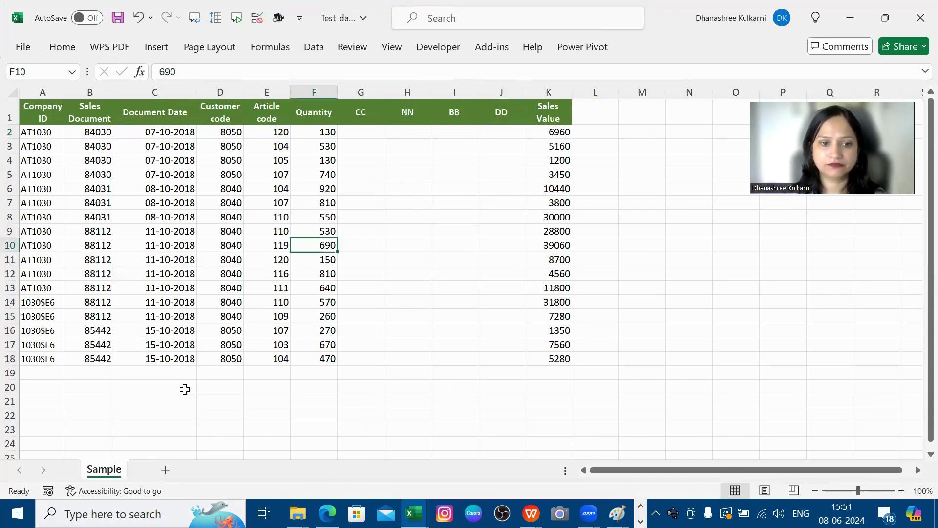
pyautogui.rightClick(118, 472)
pyautogui.click(177, 454)
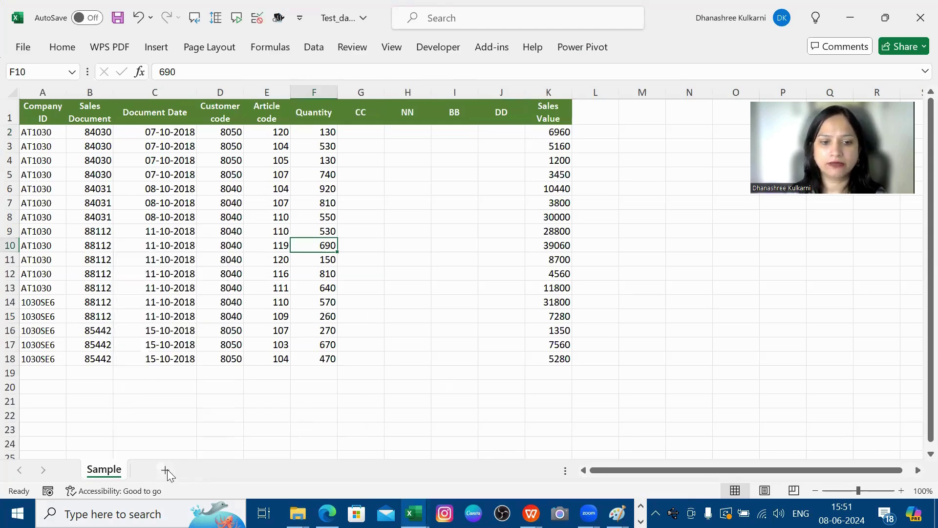
pyautogui.click(166, 471)
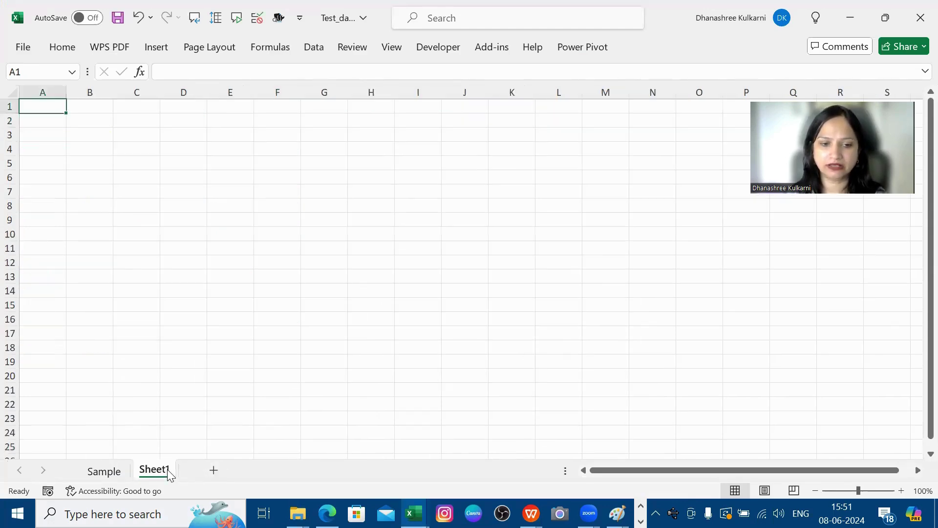
# Step: Copy the entire Sample sheet and paste it into Sheet1
pyautogui.click(110, 471)
pyautogui.click(13, 94)
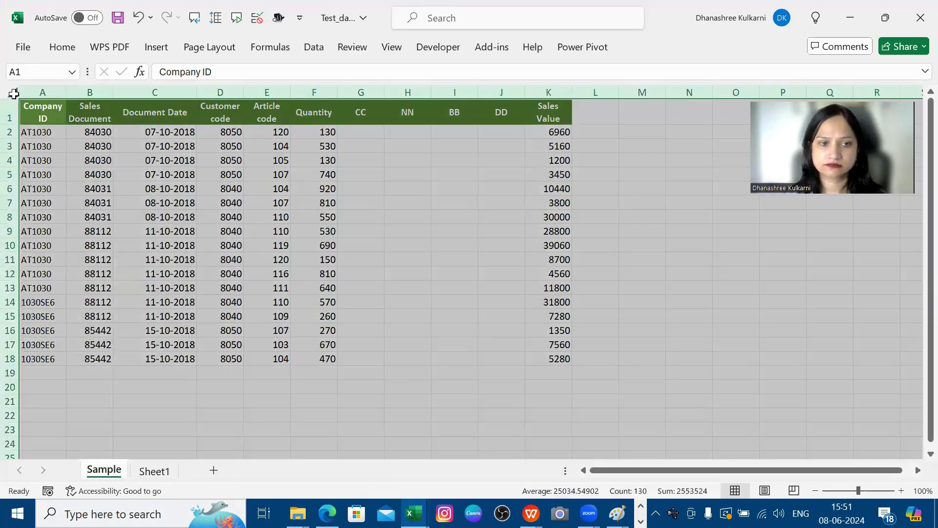
pyautogui.hotkey('ctrl', 'c')
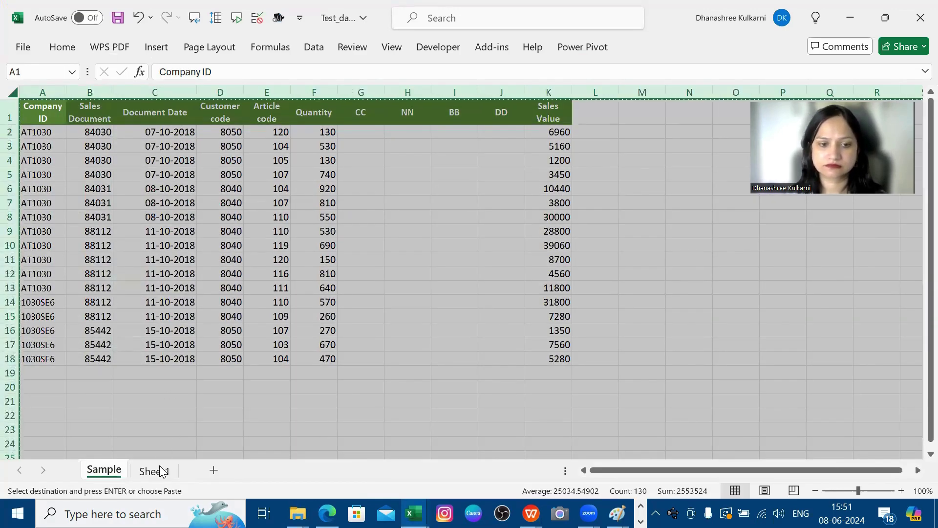
pyautogui.click(163, 472)
pyautogui.hotkey('ctrl', 'v')
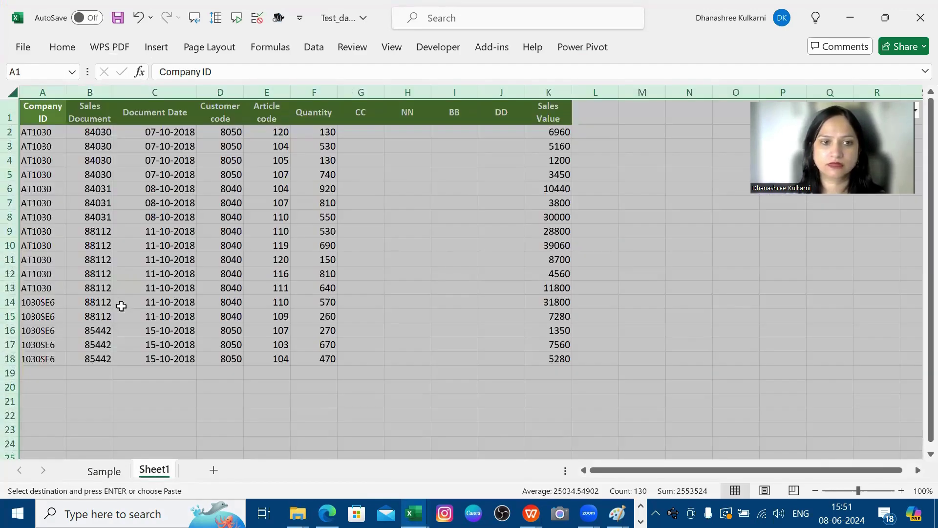
# Step: Replace the Company ID in A2 with 99999 and fill it down the column
pyautogui.click(44, 136)
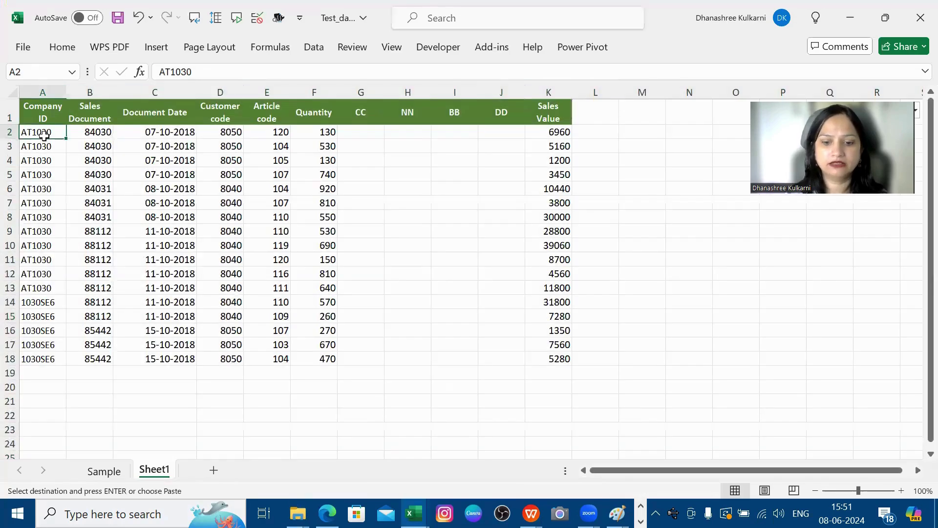
pyautogui.write('9999')
pyautogui.press('Return')
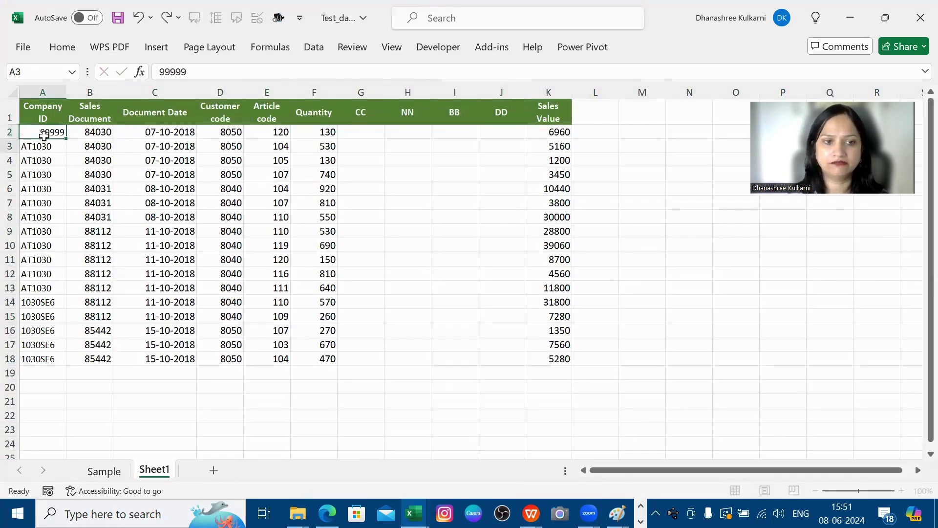
pyautogui.click(50, 133)
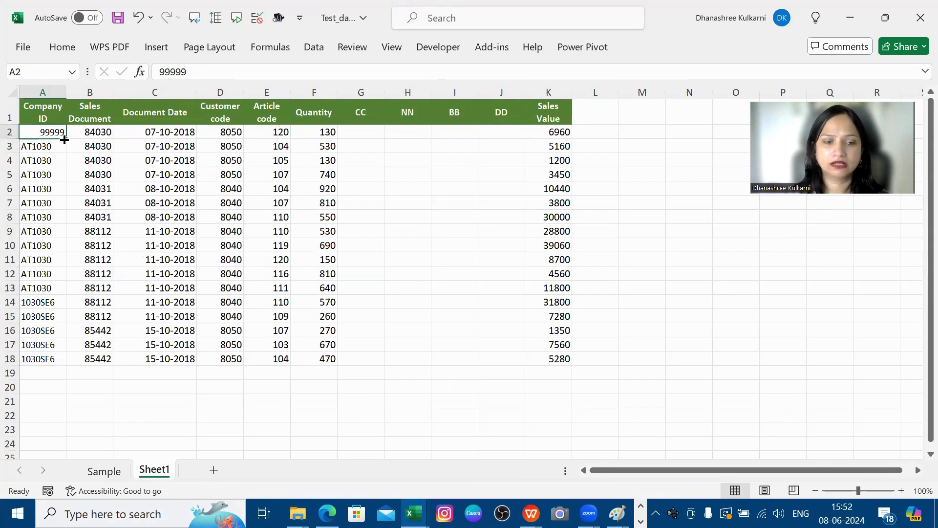
pyautogui.doubleClick(64, 140)
pyautogui.click(49, 133)
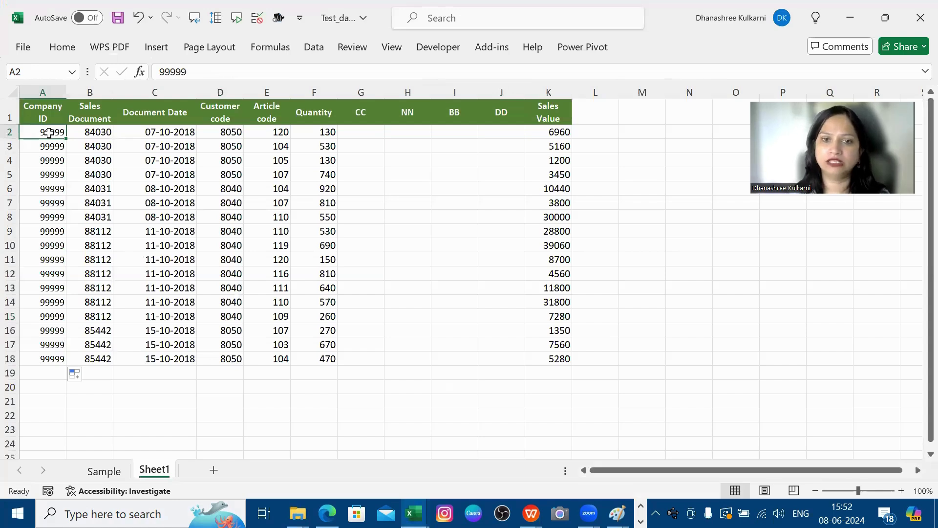
# Step: Delete the empty CC, NN, BB and DD columns, then save and close Test_data_2
pyautogui.click(168, 188)
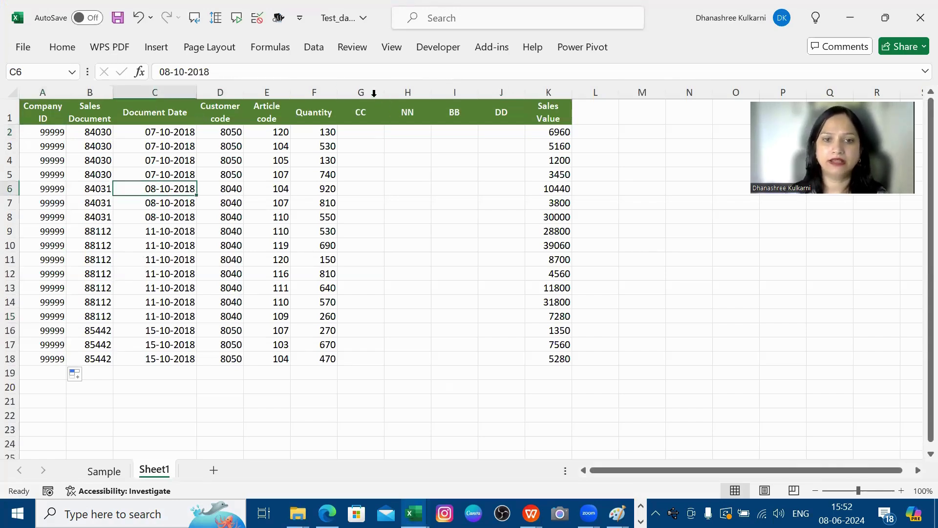
pyautogui.moveTo(374, 93); pyautogui.dragTo(499, 101)
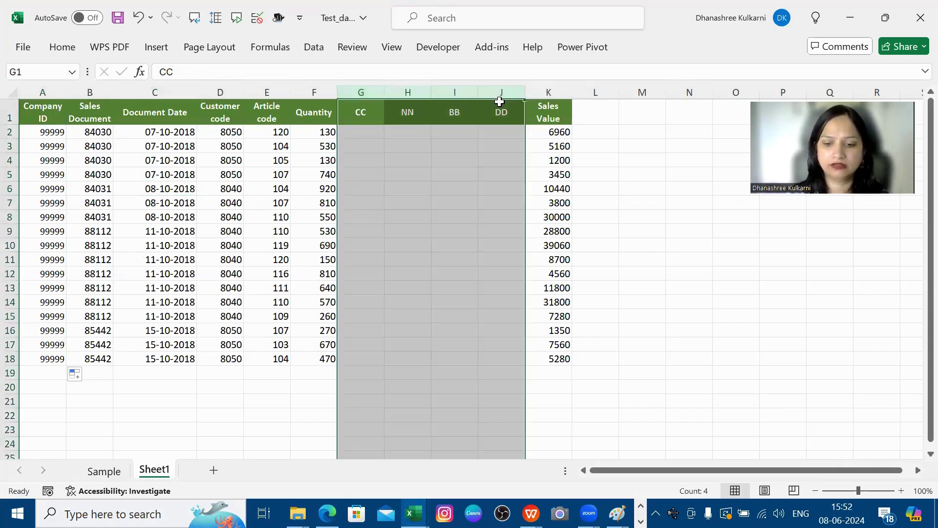
pyautogui.hotkey('ctrl', '-')
pyautogui.click(242, 271)
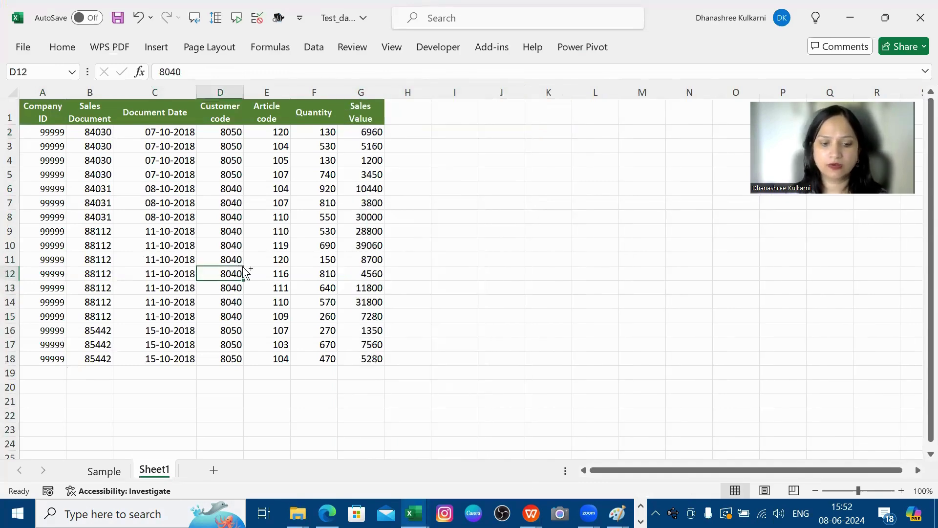
pyautogui.hotkey('ctrl', 's')
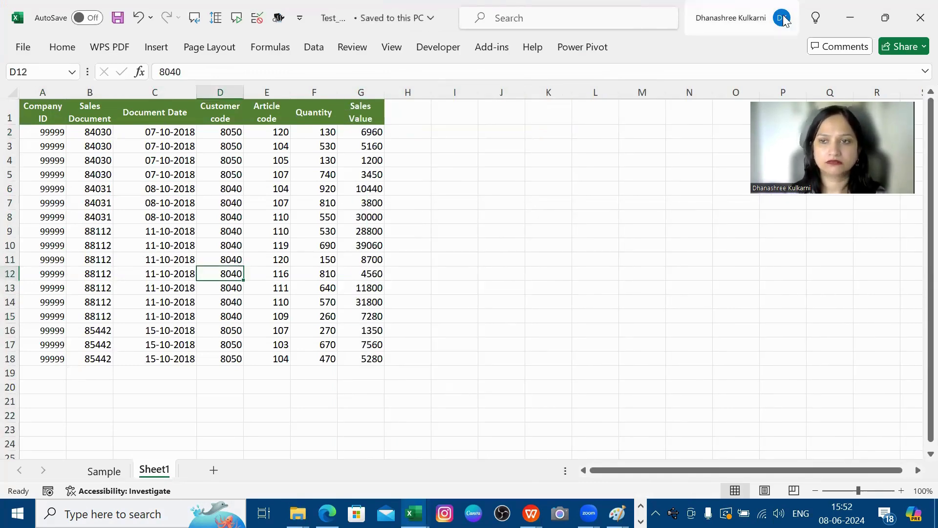
pyautogui.click(919, 17)
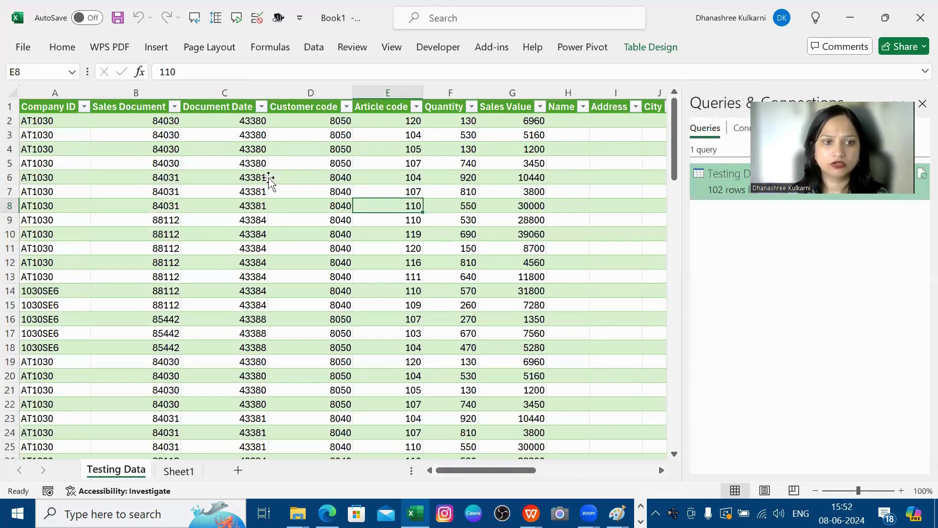
# Step: Check the current Company ID values, then refresh the Testing Data table
pyautogui.click(269, 179)
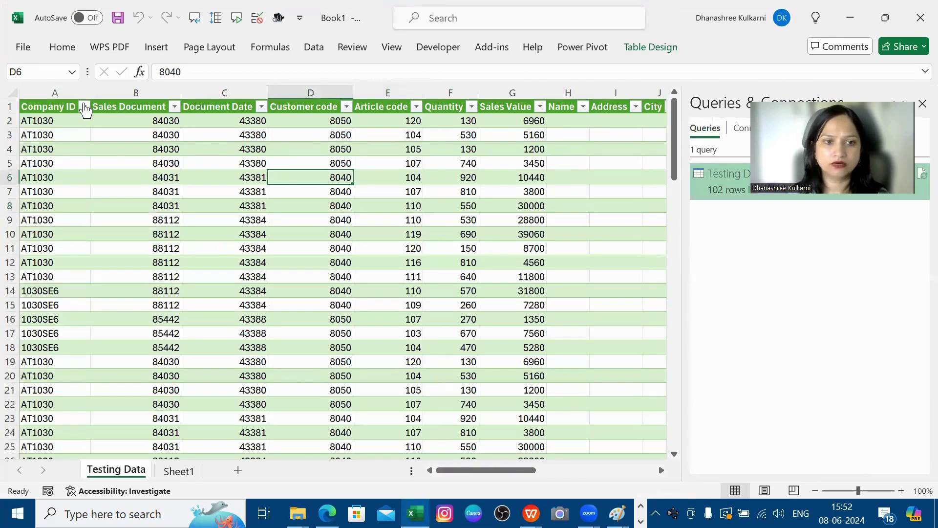
pyautogui.click(84, 106)
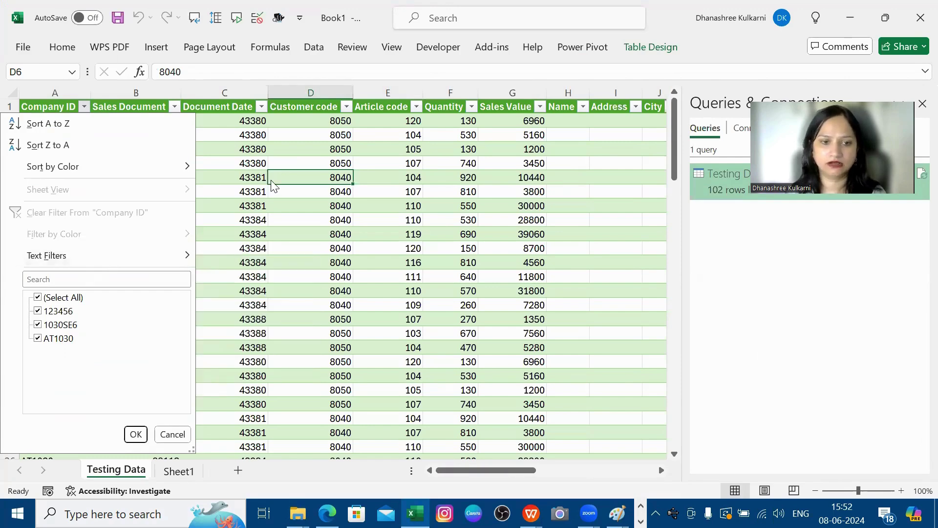
pyautogui.click(297, 162)
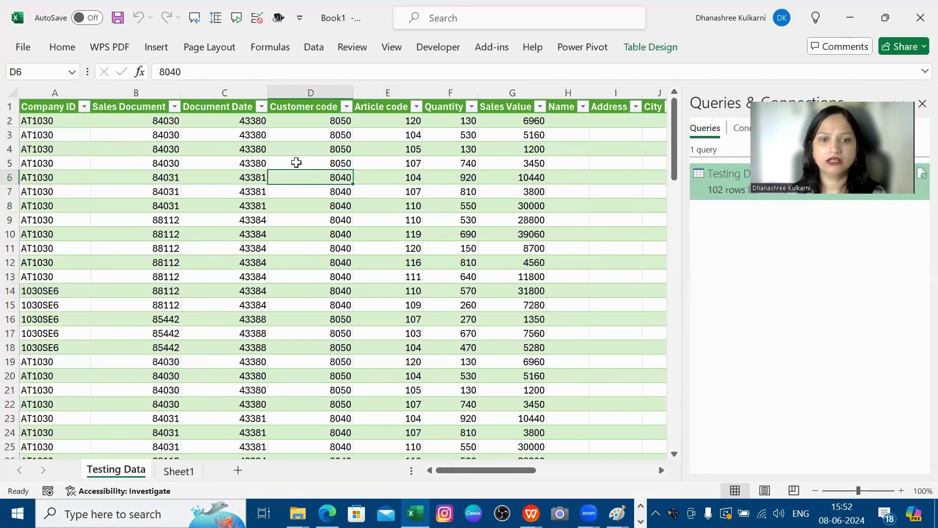
pyautogui.click(297, 162)
pyautogui.rightClick(299, 168)
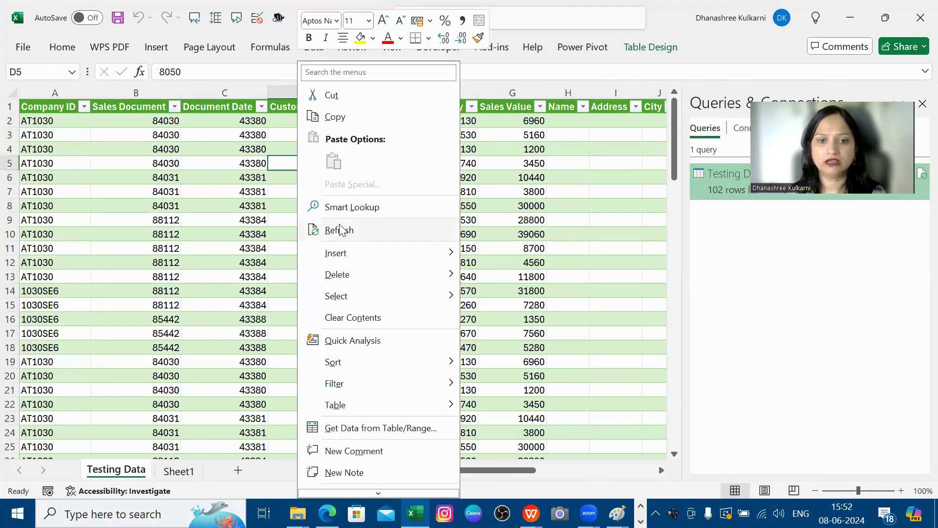
pyautogui.click(340, 230)
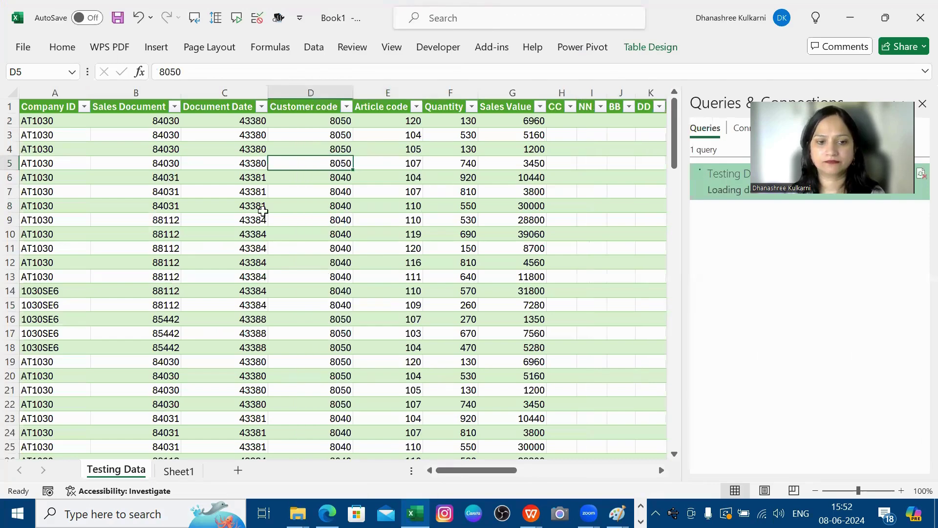
# Step: Verify 99999 now appears among Company IDs and look over the new columns
pyautogui.click(84, 107)
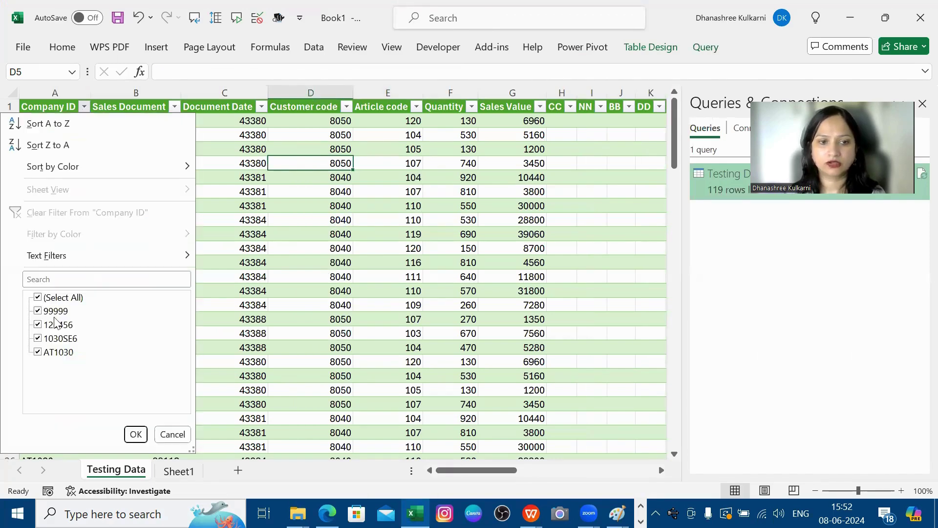
pyautogui.press('Escape')
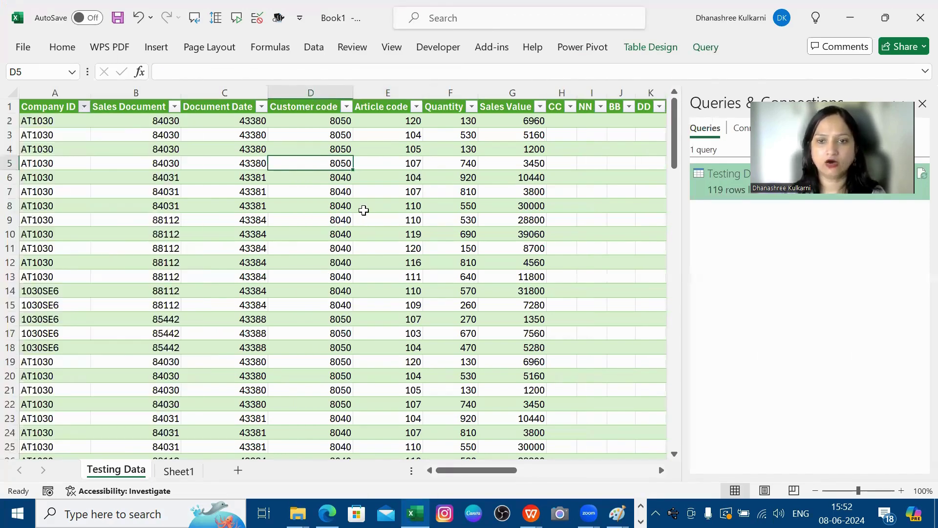
pyautogui.press('Right')
pyautogui.press('Right')
pyautogui.press('Right')
pyautogui.press('Right')
pyautogui.press('Right')
pyautogui.press('Right')
pyautogui.press('Right')
pyautogui.press('Right')
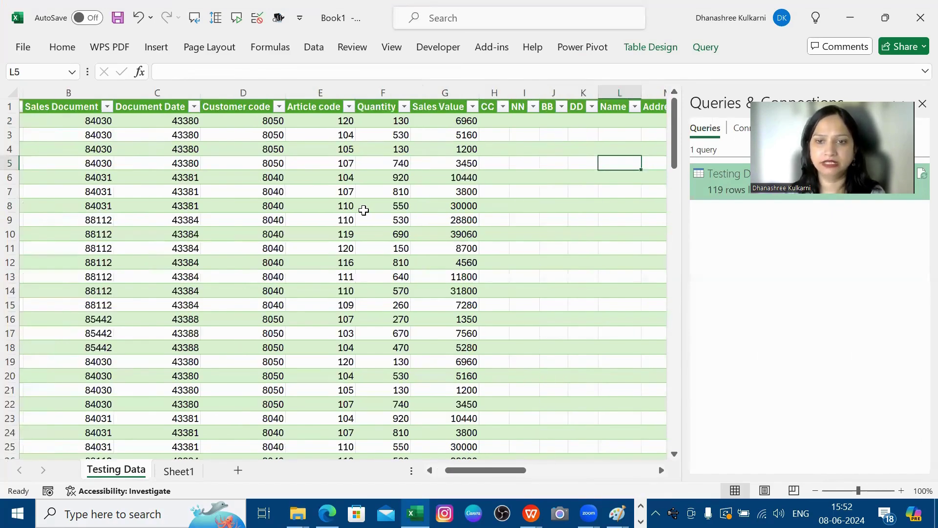